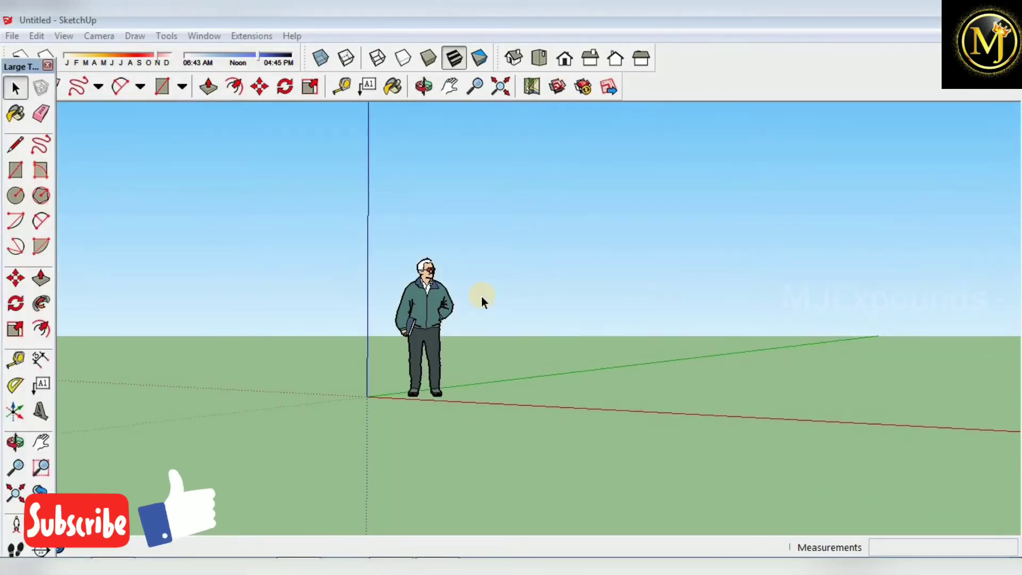
- Orbit the camera downward so more green ground shows around the figure
{"action": "middle_click_drag", "start_coordinate": [497, 340], "coordinate": [513, 171]}
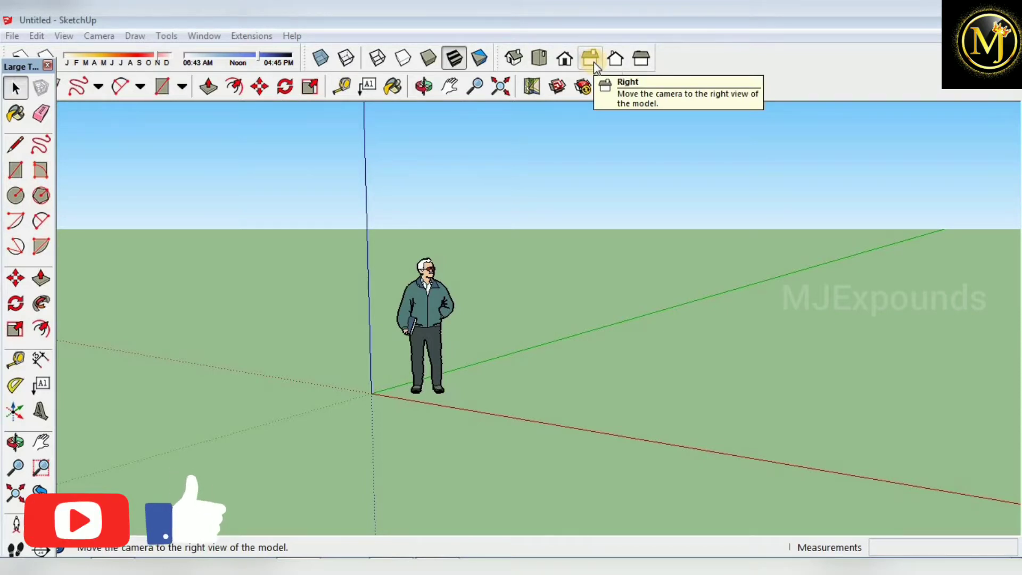
- Switch to Top view and zoom in near the origin
{"action": "left_click", "coordinate": [539, 58]}
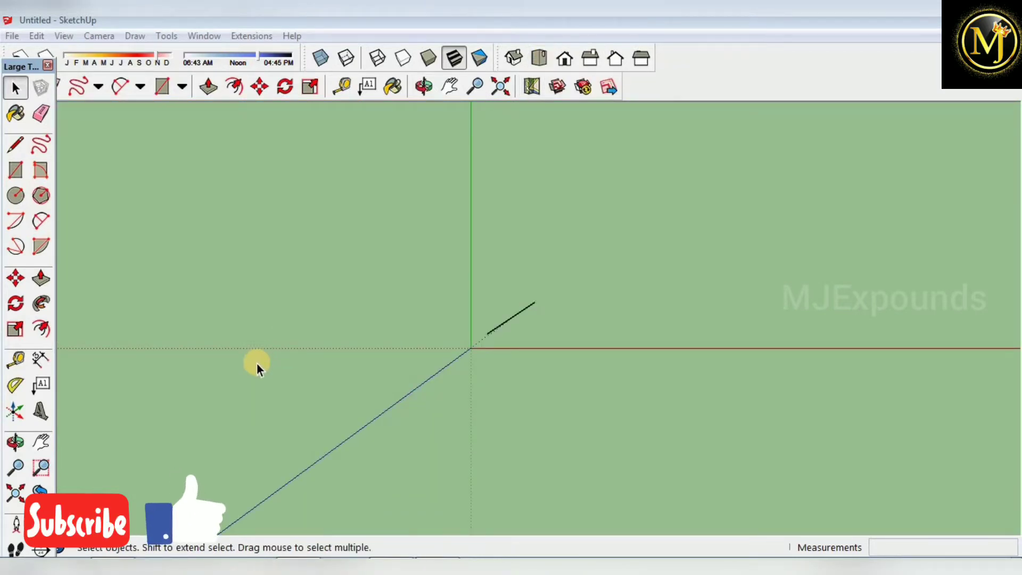
{"action": "middle_click_drag", "start_coordinate": [256, 363], "coordinate": [876, 176]}
{"action": "scroll", "coordinate": [876, 176], "scroll_direction": "up", "scroll_amount": 2}
{"action": "scroll", "coordinate": [877, 175], "scroll_direction": "up", "scroll_amount": 1}
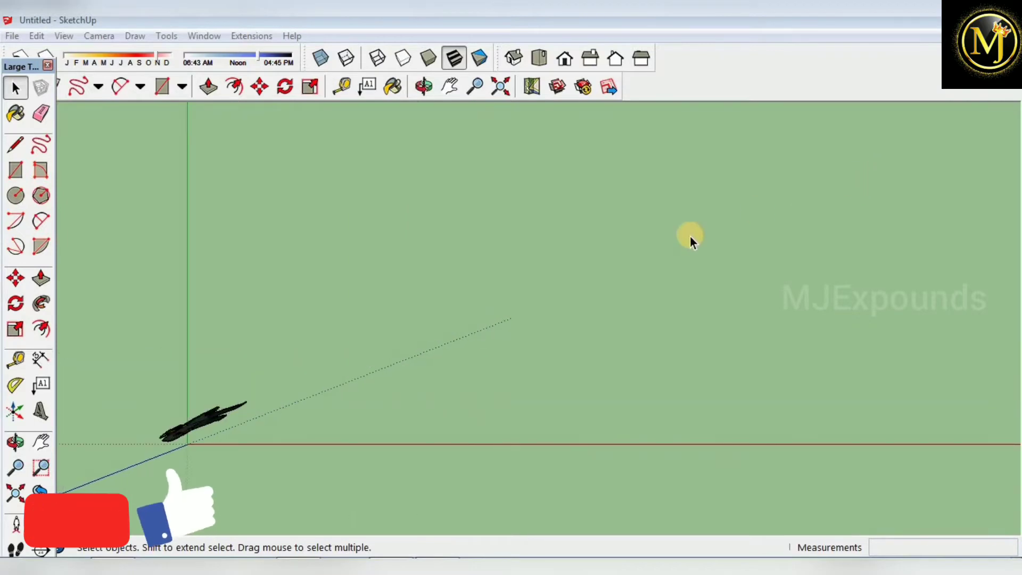
- Restore the Large Tool Set toolbar on the left side
{"action": "left_click", "coordinate": [48, 65]}
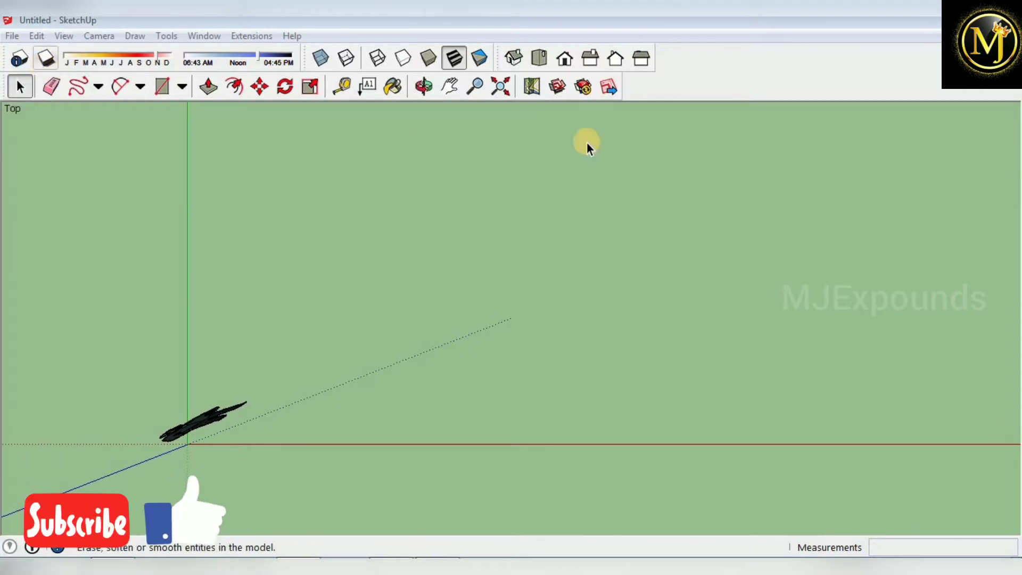
{"action": "right_click", "coordinate": [701, 78]}
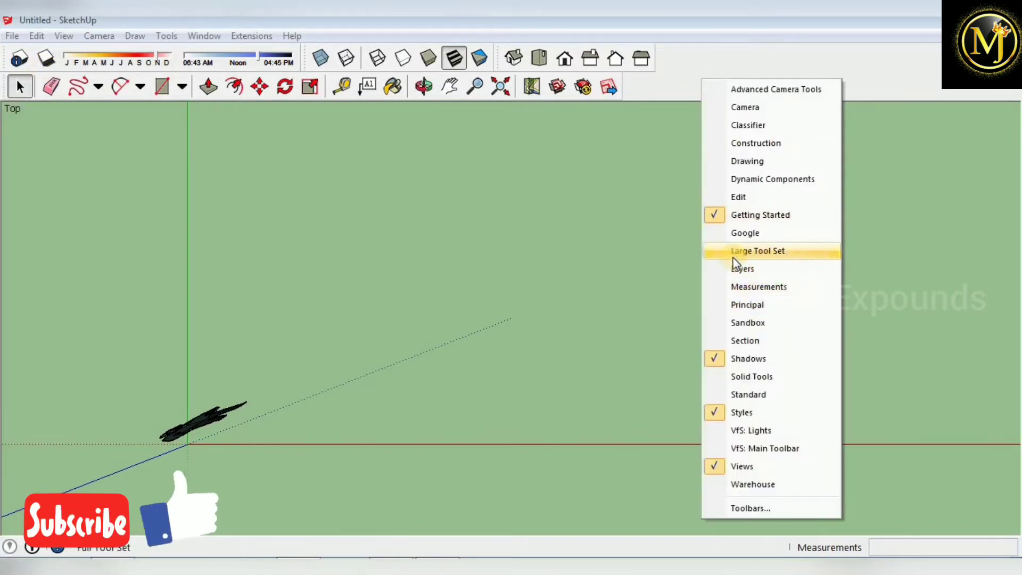
{"action": "left_click", "coordinate": [777, 251]}
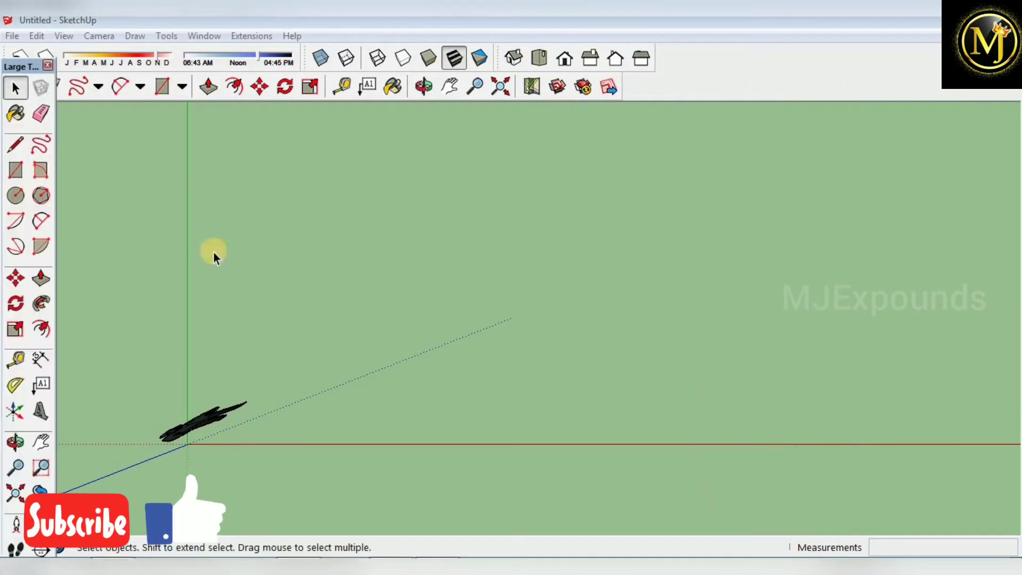
{"action": "left_click", "coordinate": [15, 143]}
{"action": "key", "text": "space"}
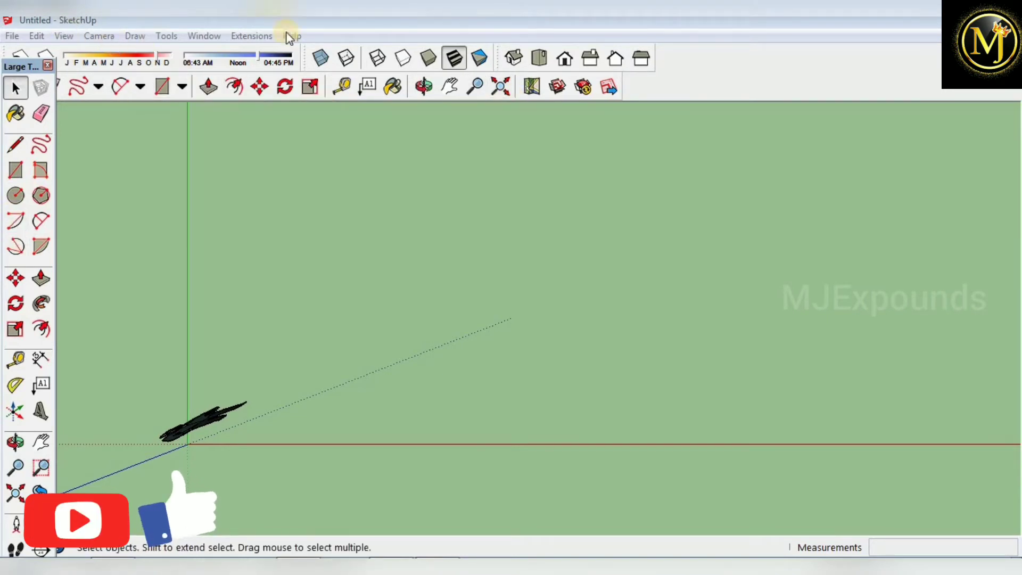
- Activate the Line tool with L
{"action": "left_click", "coordinate": [130, 37]}
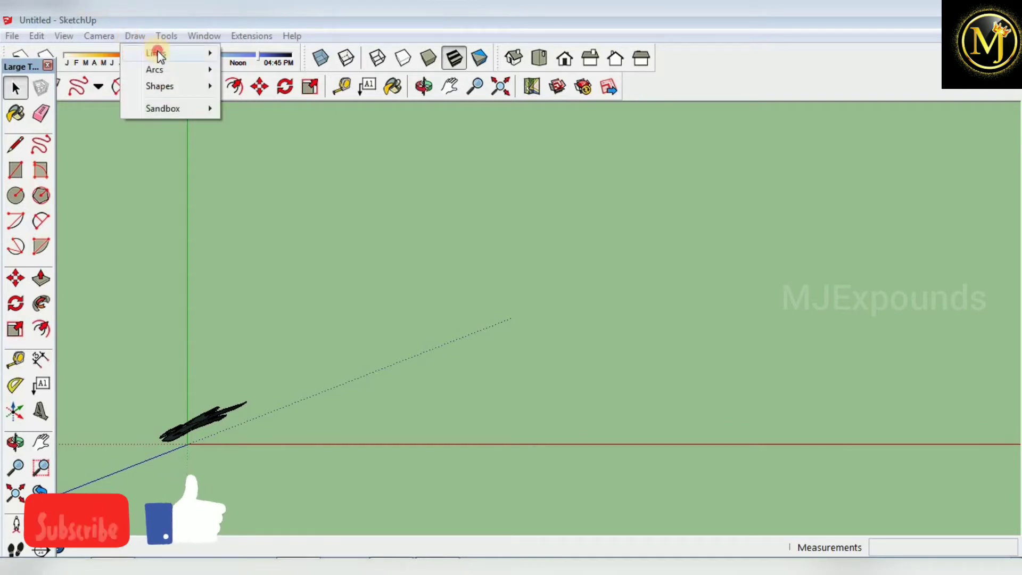
{"action": "mouse_move", "coordinate": [155, 53]}
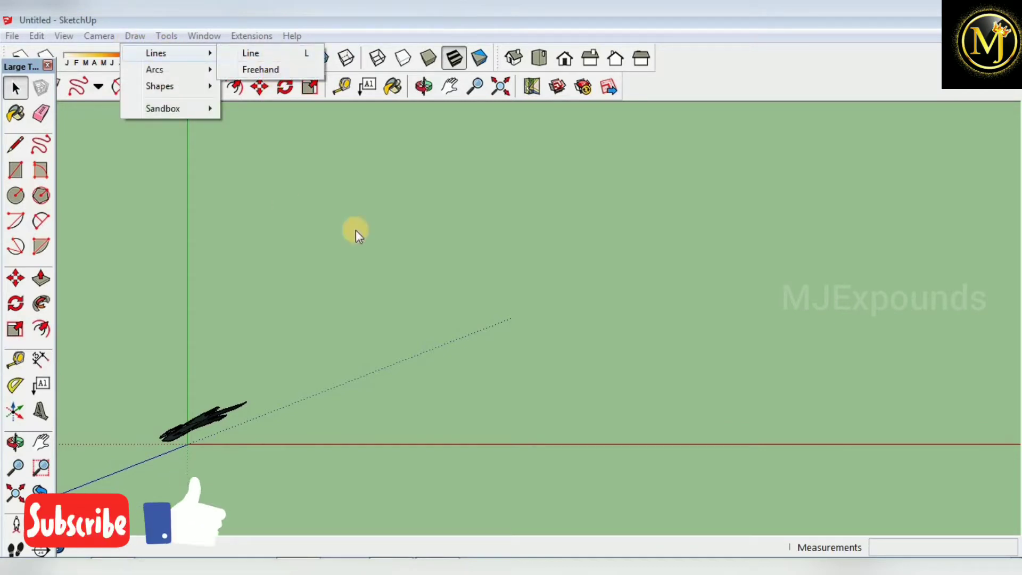
{"action": "left_click", "coordinate": [356, 231]}
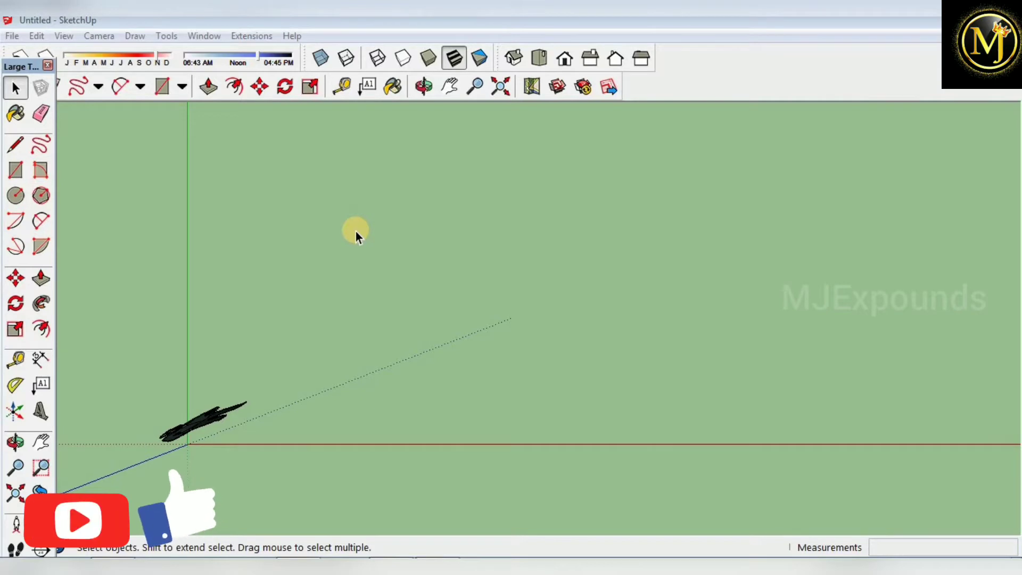
{"action": "key", "text": "l"}
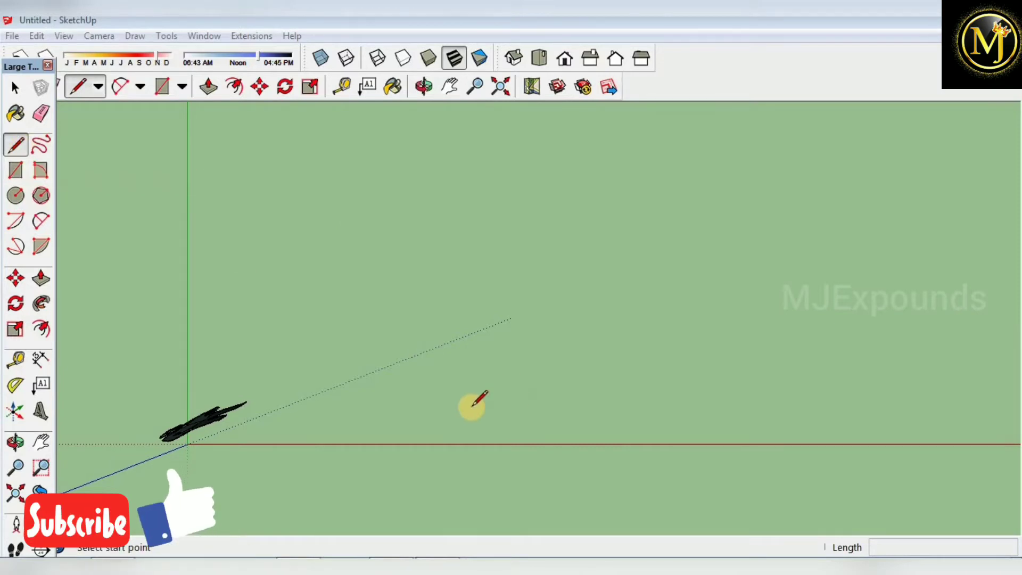
- Draw a 30' edge along the green axis from a point near the origin
{"action": "left_click", "coordinate": [379, 410]}
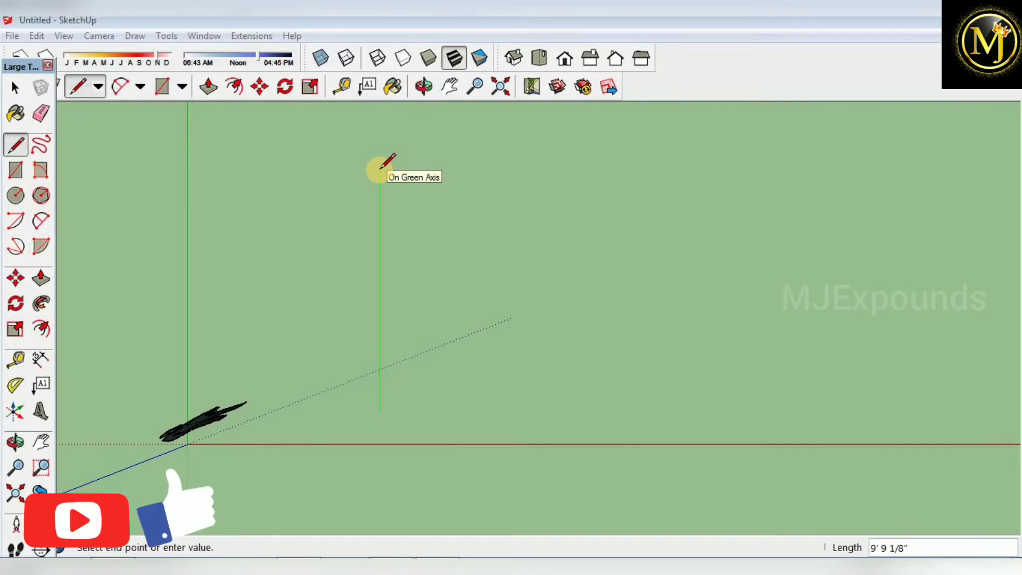
{"action": "type", "text": "30"}
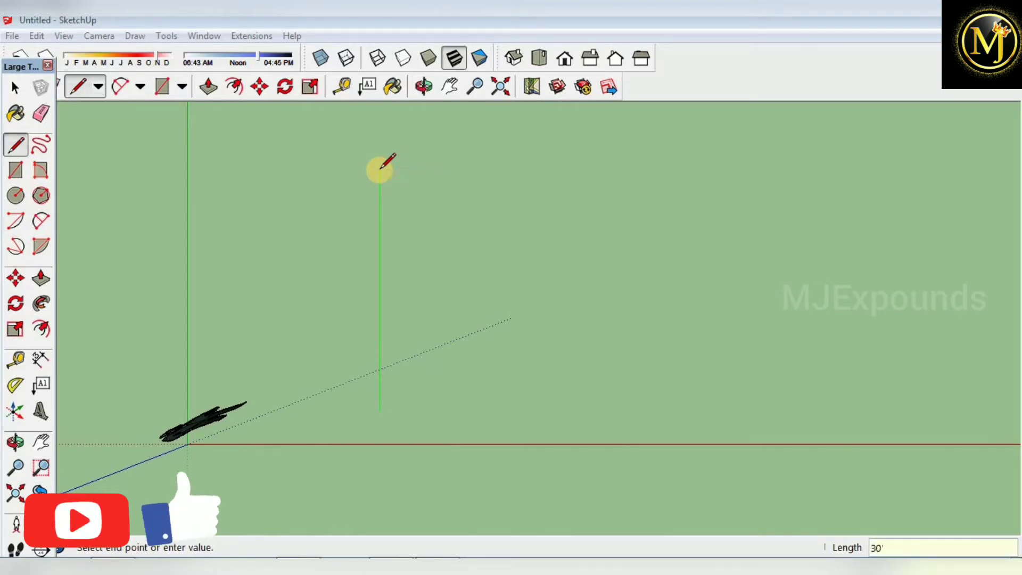
{"action": "key", "text": "Return"}
{"action": "mouse_move", "coordinate": [415, 273]}
{"action": "middle_mouse_down"}
{"action": "mouse_move", "coordinate": [433, 274]}
{"action": "mouse_move", "coordinate": [491, 217]}
{"action": "mouse_move", "coordinate": [542, 145]}
{"action": "mouse_move", "coordinate": [411, 274]}
{"action": "mouse_move", "coordinate": [486, 201]}
{"action": "mouse_move", "coordinate": [523, 132]}
{"action": "middle_mouse_up"}
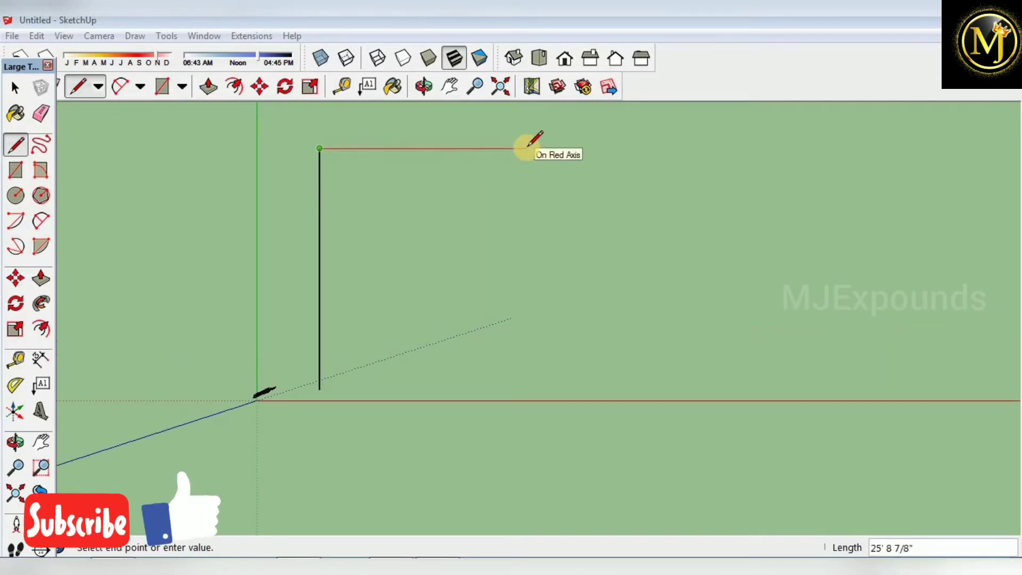
- Draw the top edge along the red axis and begin a new line from its right end
{"action": "key", "text": "Return"}
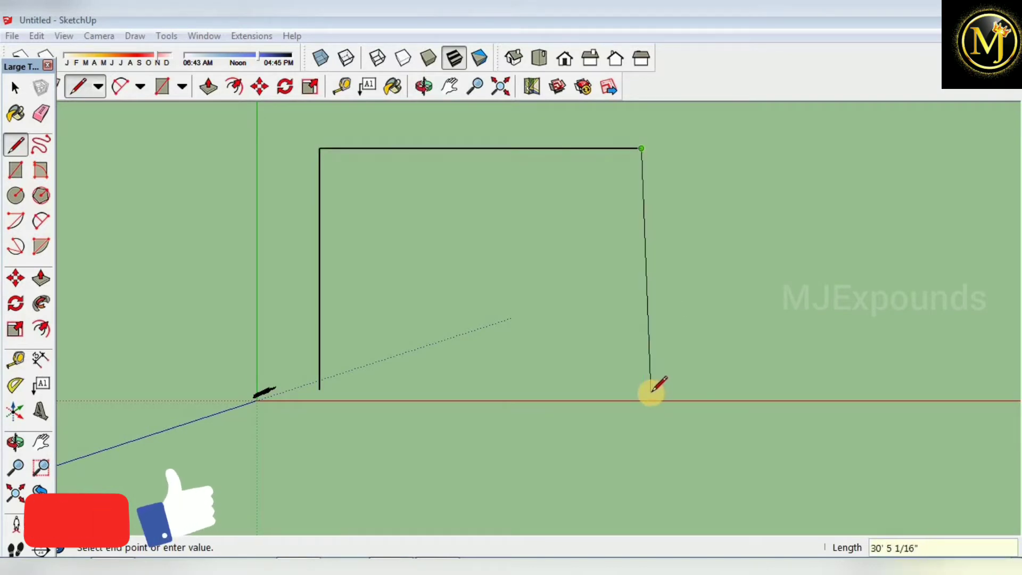
{"action": "type", "text": "30"}
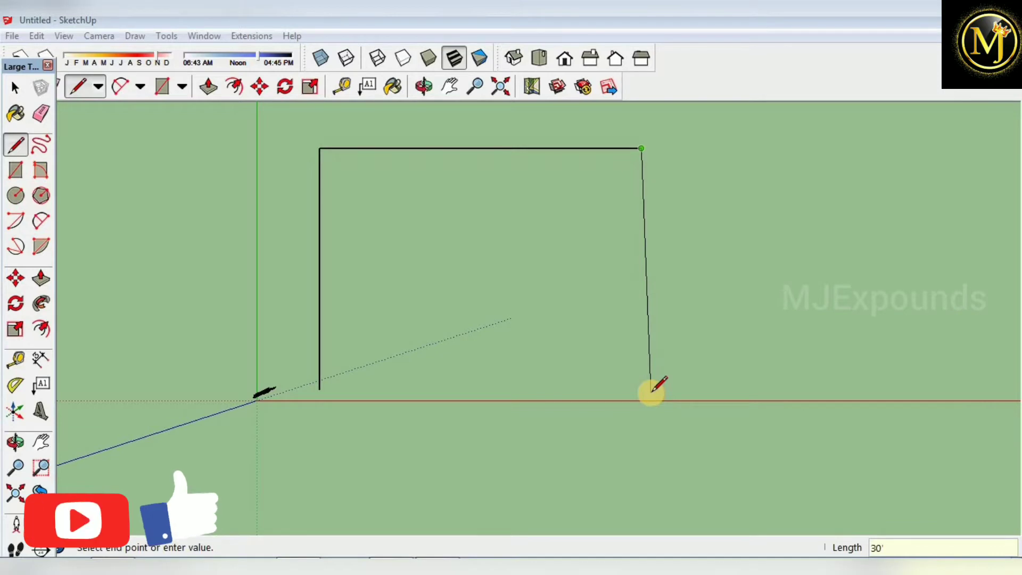
{"action": "key", "text": "Return"}
{"action": "key", "text": "ctrl+z"}
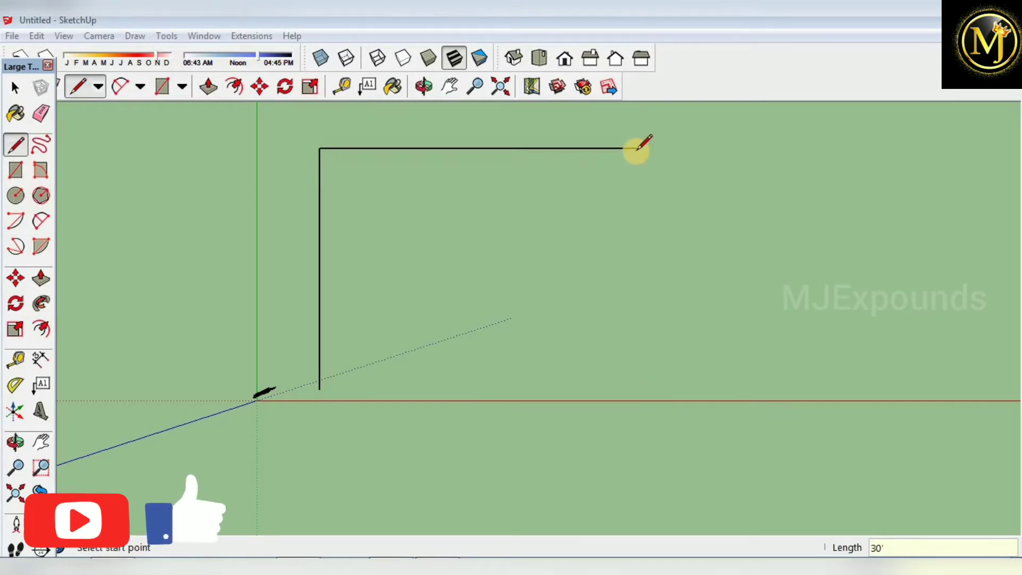
{"action": "left_click", "coordinate": [641, 149]}
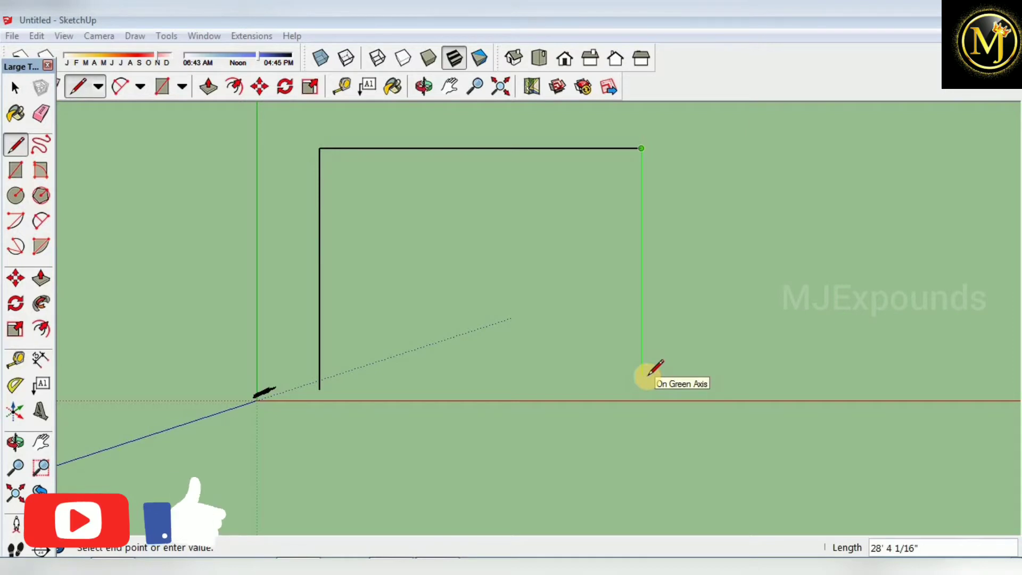
- Draw the L outline's edges with typed lengths 20', 20', 10', 10' and 10'
{"action": "type", "text": "20'"}
{"action": "key", "text": "Return"}
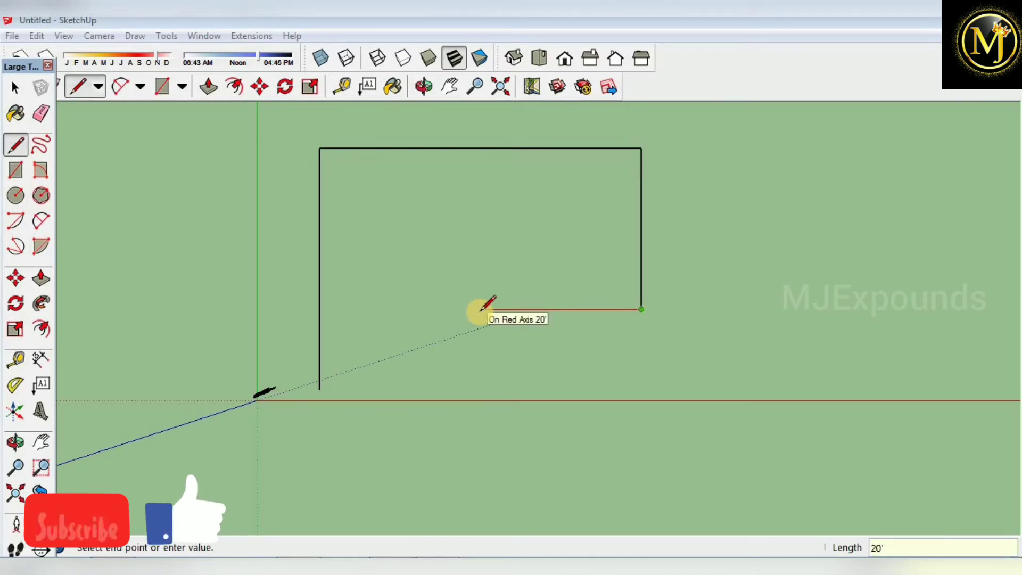
{"action": "type", "text": "20"}
{"action": "key", "text": "Return"}
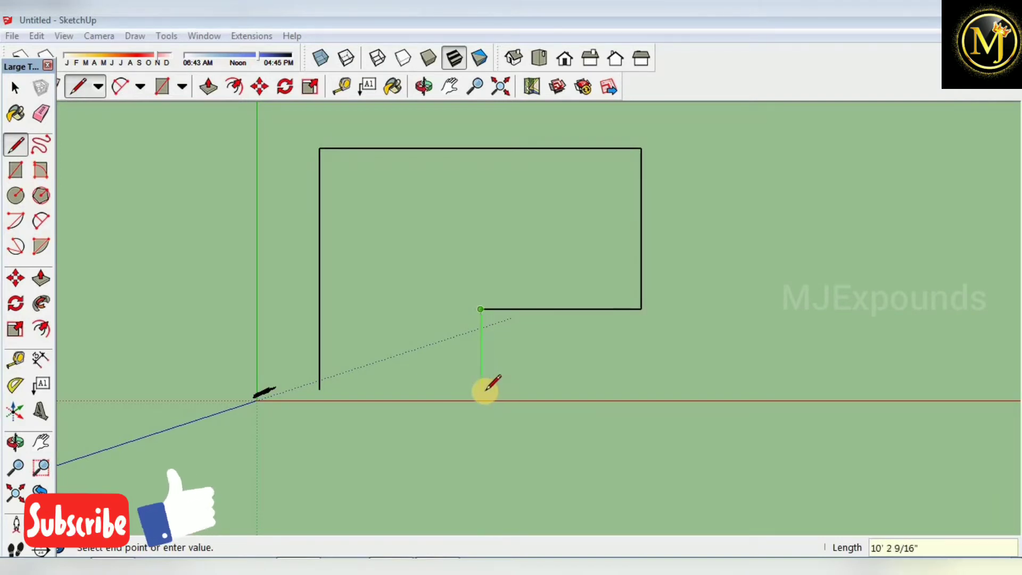
{"action": "type", "text": "10"}
{"action": "key", "text": "Return"}
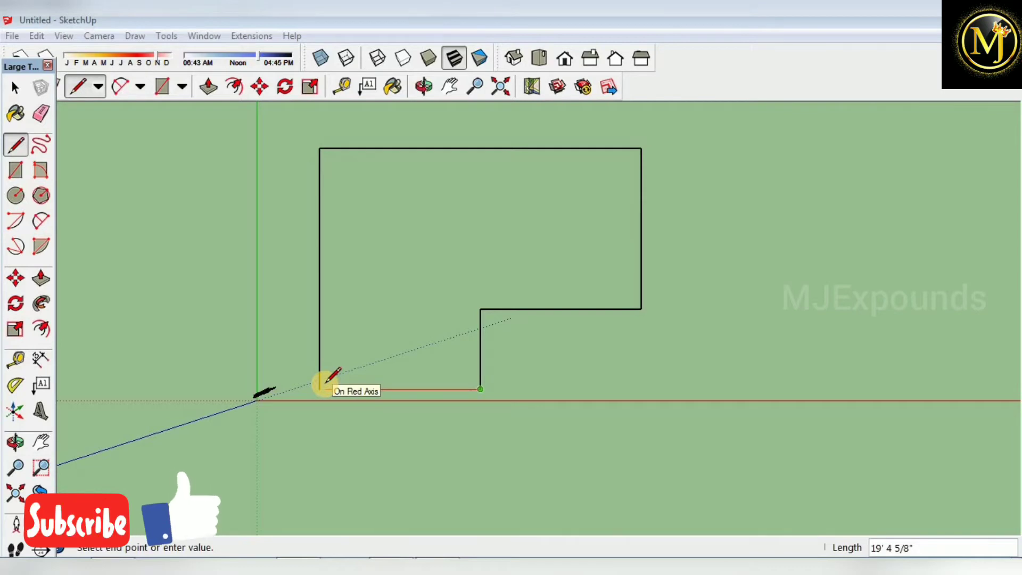
{"action": "type", "text": "10"}
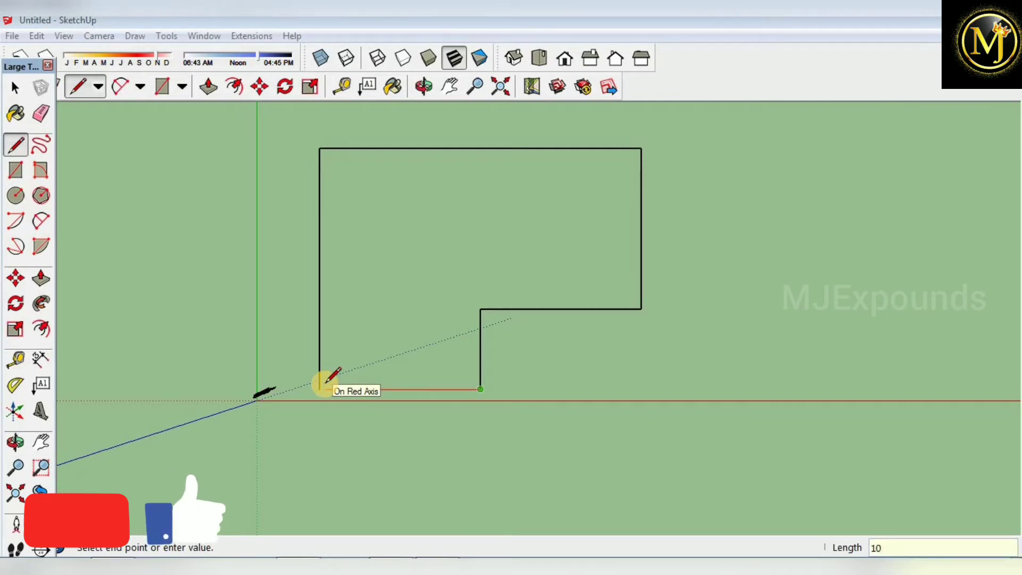
{"action": "key", "text": "Return"}
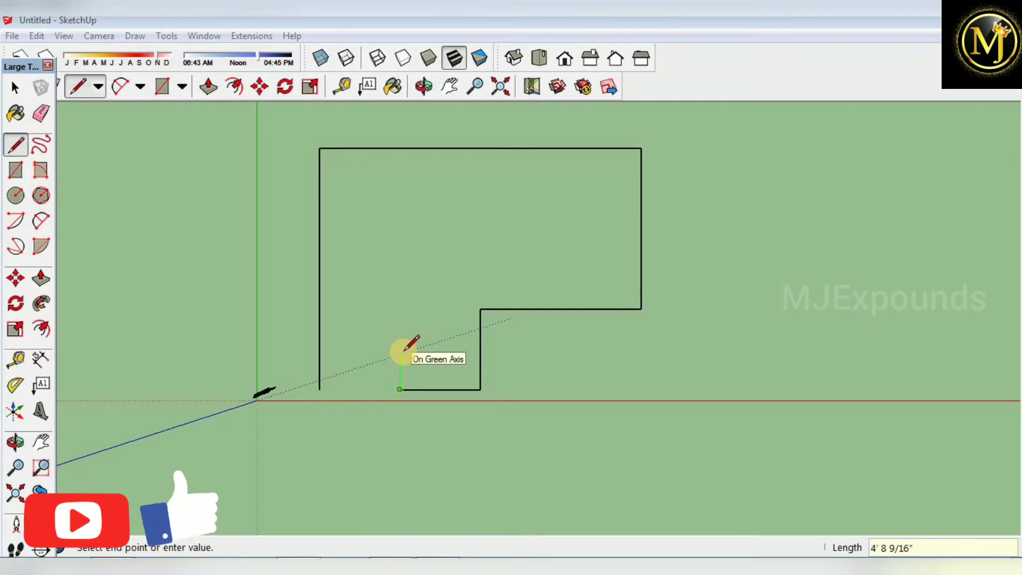
{"action": "type", "text": "10"}
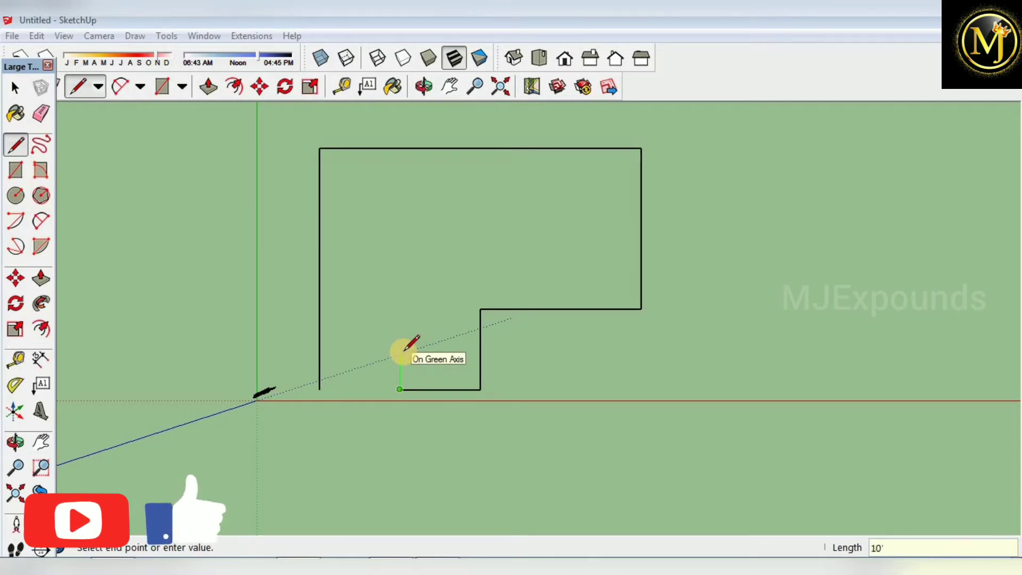
{"action": "key", "text": "Return"}
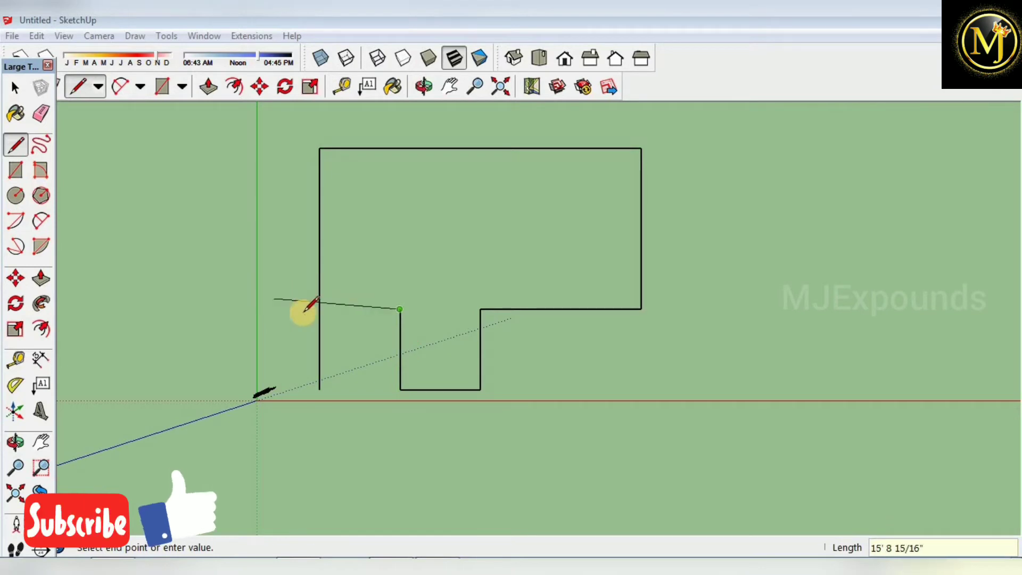
- Undo the stray edge and draw the bottom edge to close the L-shaped face
{"action": "left_click", "coordinate": [320, 389]}
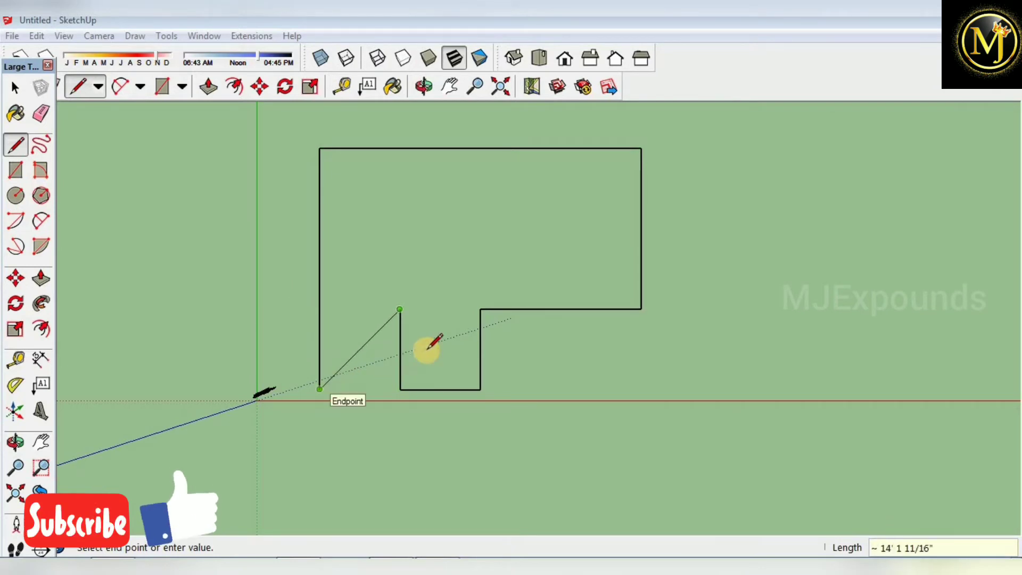
{"action": "key", "text": "ctrl+z"}
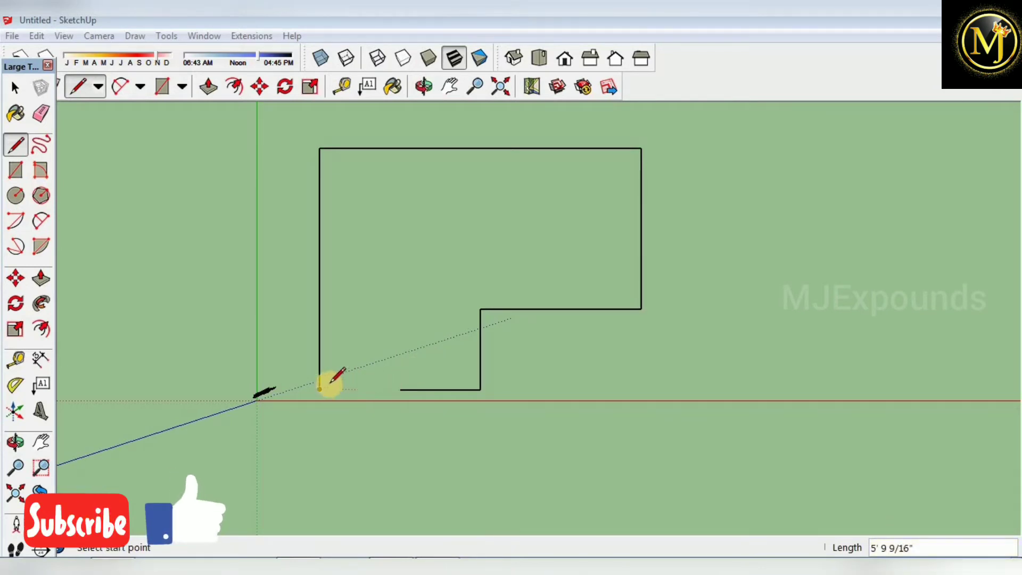
{"action": "left_click", "coordinate": [319, 389]}
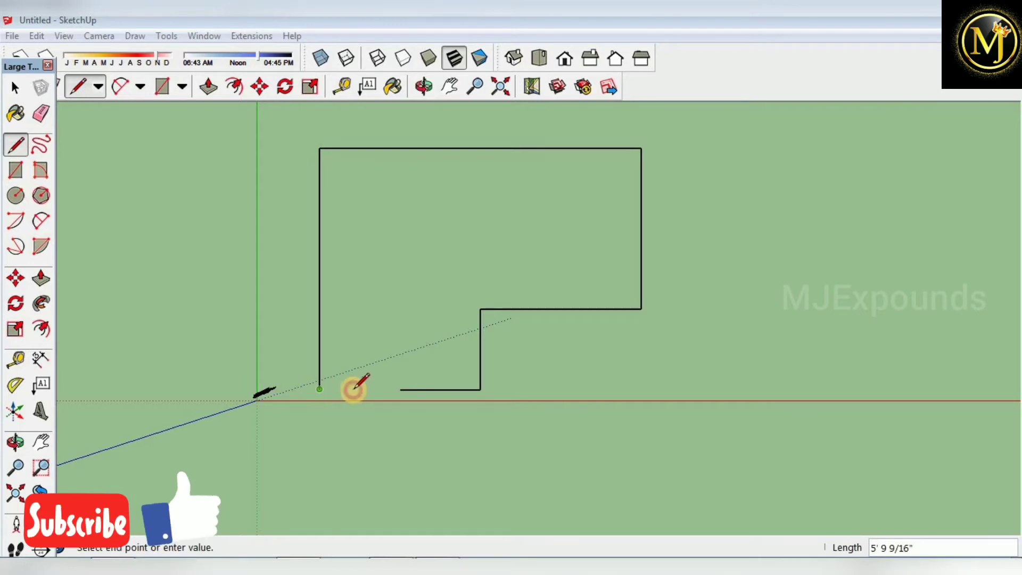
{"action": "left_click", "coordinate": [403, 390]}
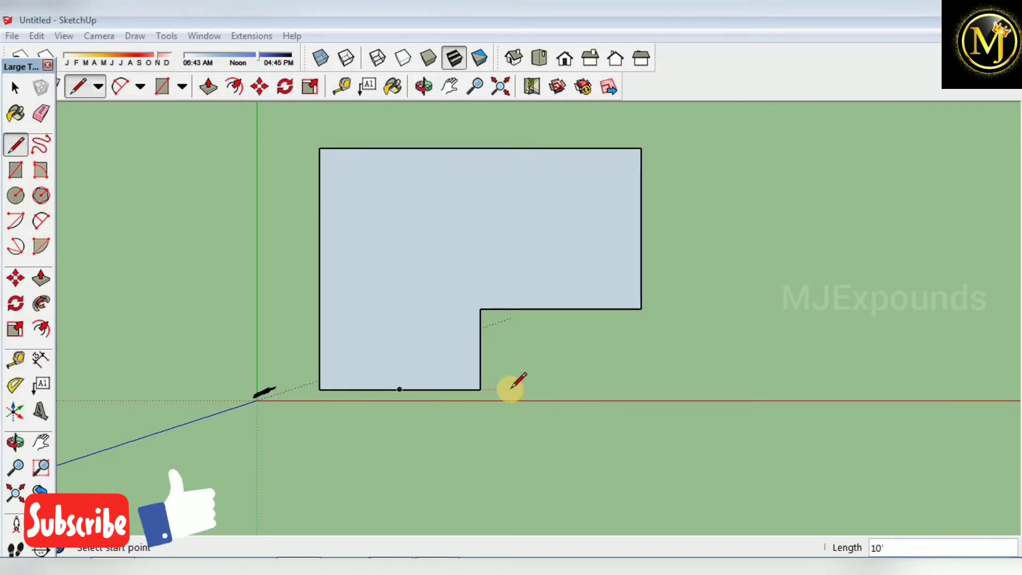
- Draw a stepped outline right of the floor face with a raised notch and sloped return edge
{"action": "left_click", "coordinate": [706, 389]}
{"action": "left_click", "coordinate": [706, 262]}
{"action": "left_click", "coordinate": [798, 262]}
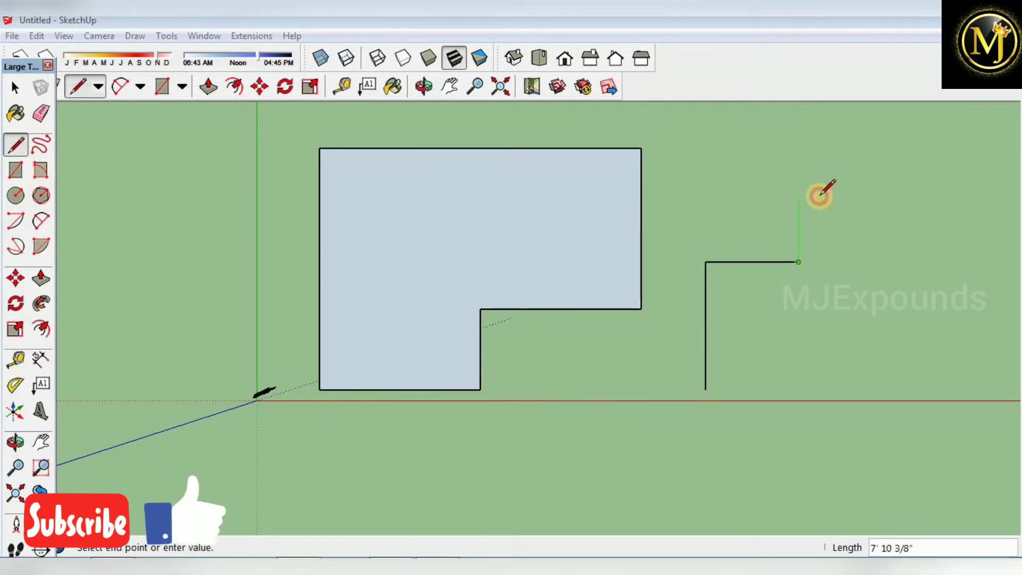
{"action": "left_click", "coordinate": [799, 199]}
{"action": "left_click", "coordinate": [879, 199]}
{"action": "left_click", "coordinate": [879, 262]}
{"action": "left_click", "coordinate": [936, 262]}
{"action": "left_click", "coordinate": [935, 363]}
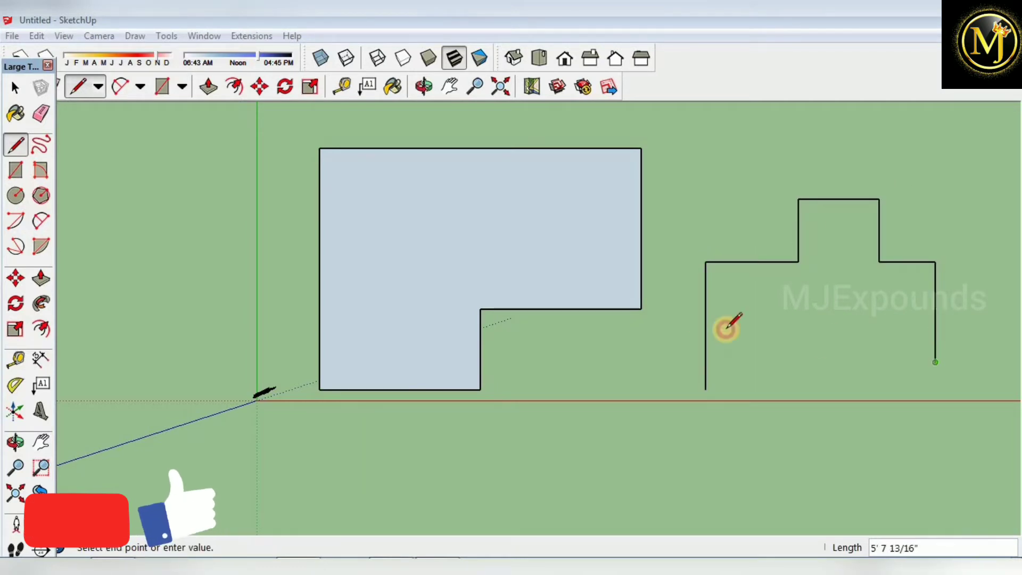
{"action": "left_click", "coordinate": [725, 318]}
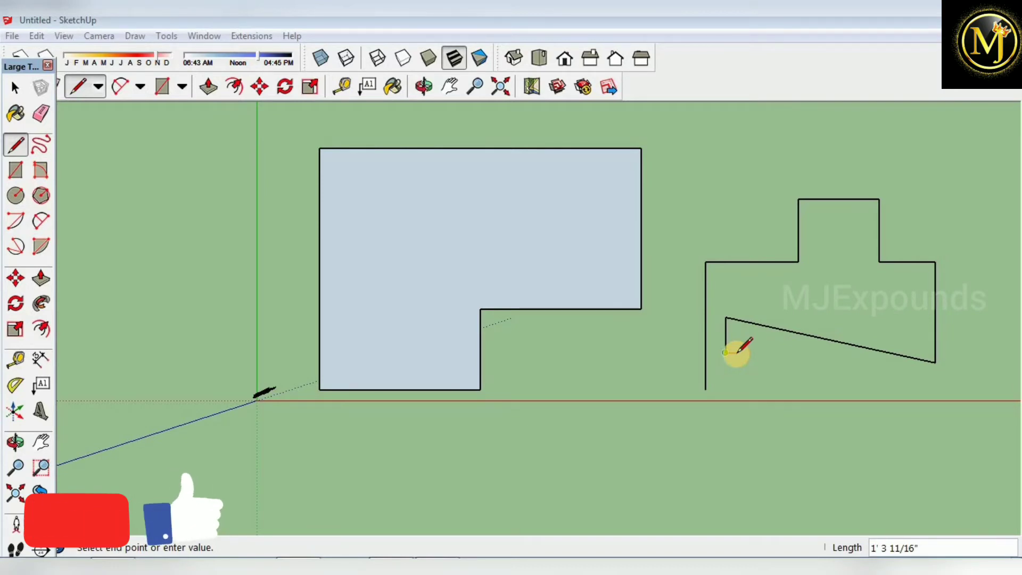
- Add the zigzag's short closing edge and orbit to a low perspective view
{"action": "left_click", "coordinate": [737, 352]}
{"action": "middle_click_drag", "start_coordinate": [621, 257], "coordinate": [582, 173]}
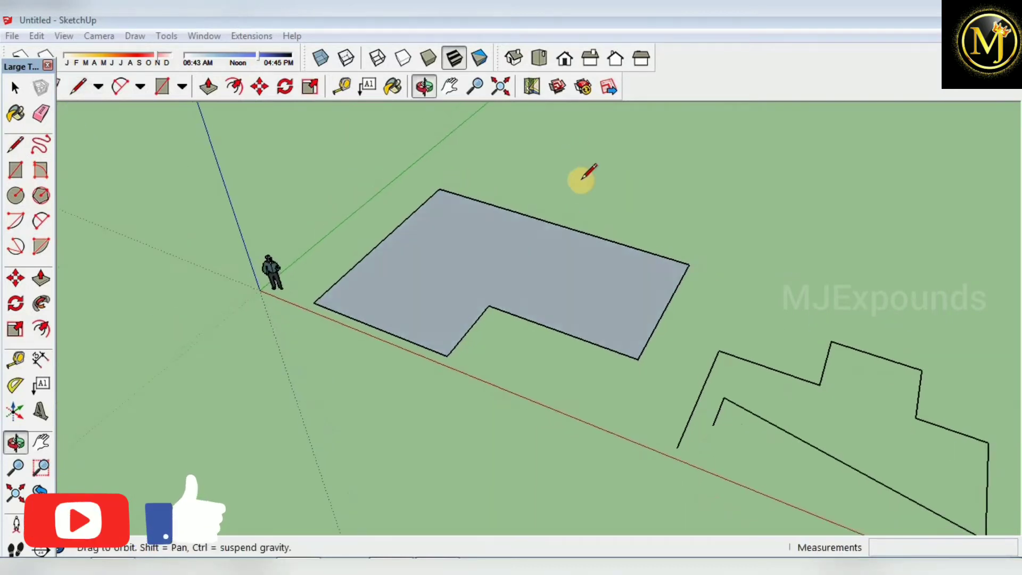
{"action": "mouse_move", "coordinate": [634, 262]}
{"action": "middle_mouse_down"}
{"action": "mouse_move", "coordinate": [623, 289]}
{"action": "mouse_move", "coordinate": [486, 313]}
{"action": "middle_mouse_up"}
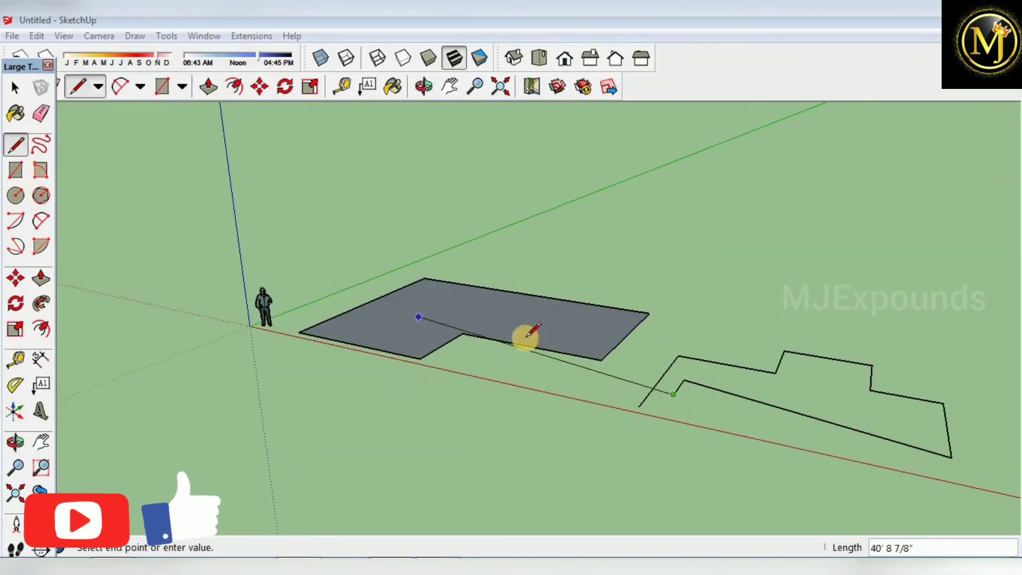
{"action": "scroll", "coordinate": [400, 293], "scroll_direction": "up", "scroll_amount": 3}
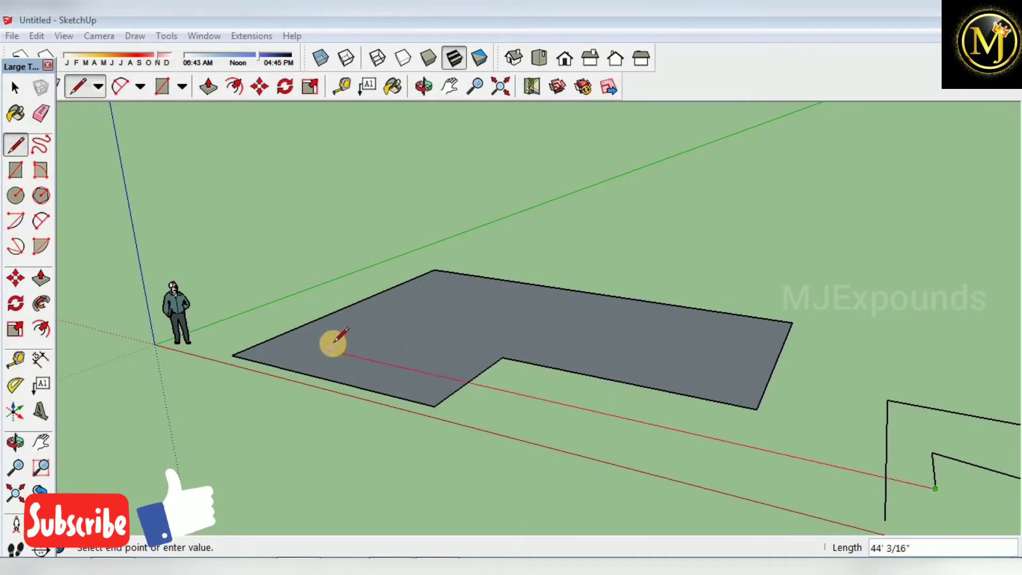
{"action": "scroll", "coordinate": [331, 343], "scroll_direction": "down", "scroll_amount": 2}
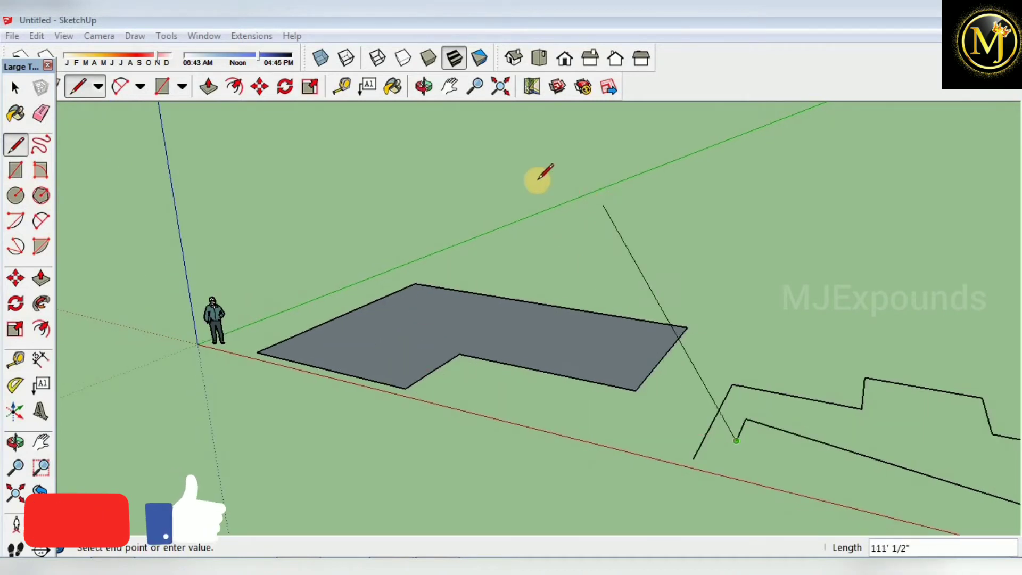
- Switch to Front view, zoom to the origin and reselect the Line tool
{"action": "left_click", "coordinate": [565, 60]}
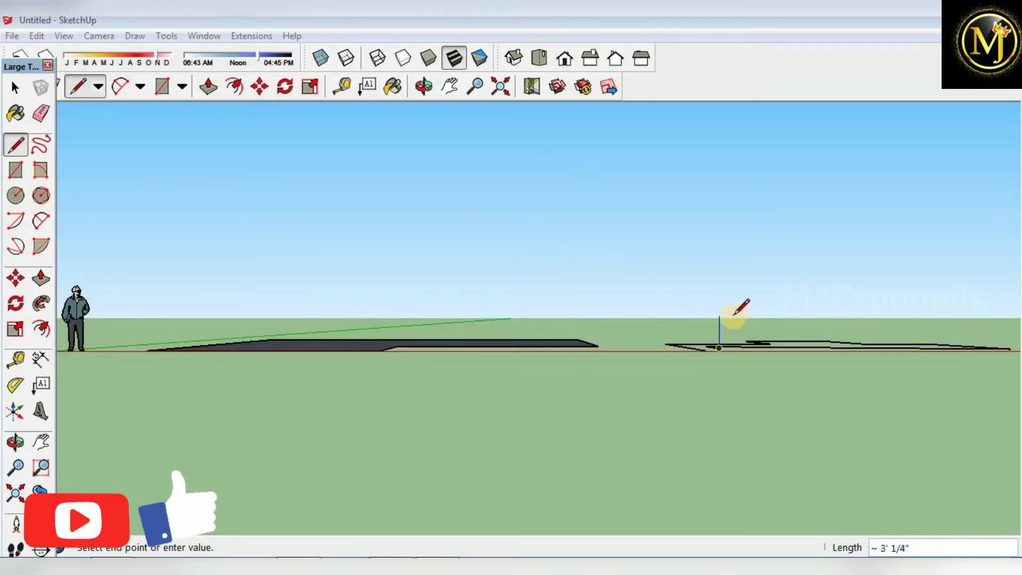
{"action": "key", "text": "space"}
{"action": "scroll", "coordinate": [845, 389], "scroll_direction": "down", "scroll_amount": 2}
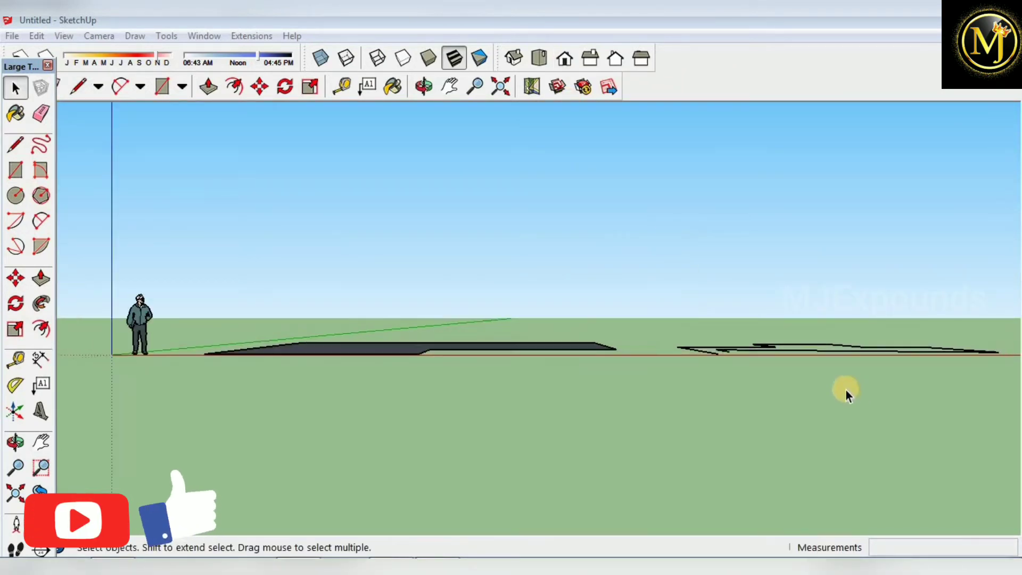
{"action": "scroll", "coordinate": [120, 372], "scroll_direction": "up", "scroll_amount": 5}
{"action": "left_click", "coordinate": [16, 144]}
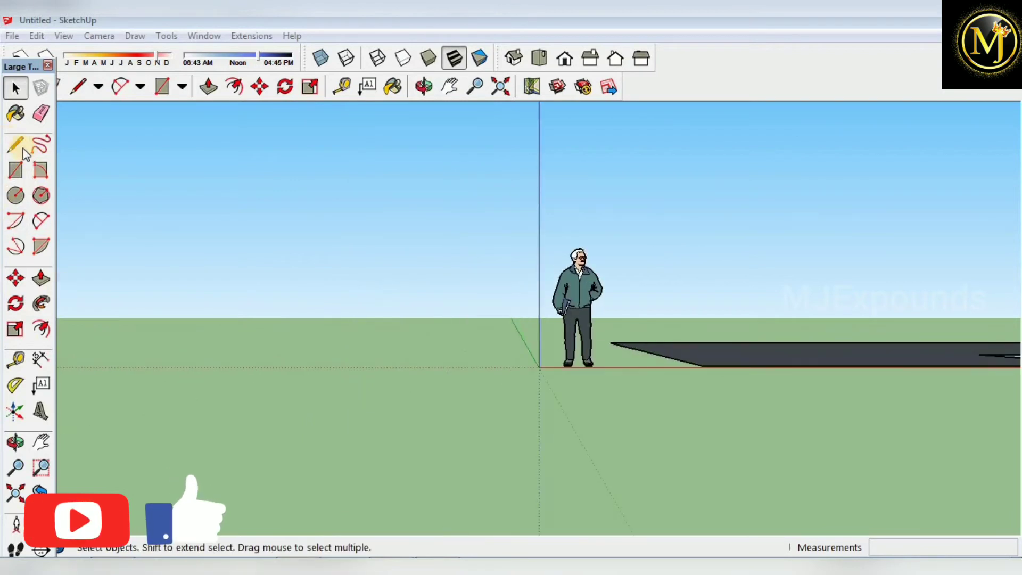
- Draw an upright L outline with 10' and 5' edges beside the figure, closing it into a face
{"action": "left_click", "coordinate": [213, 360]}
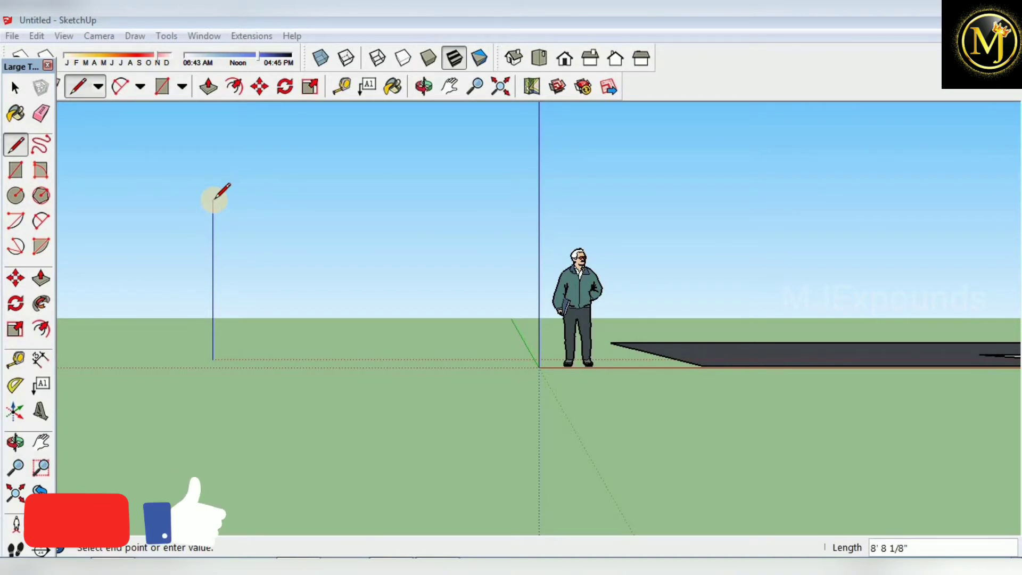
{"action": "type", "text": "10"}
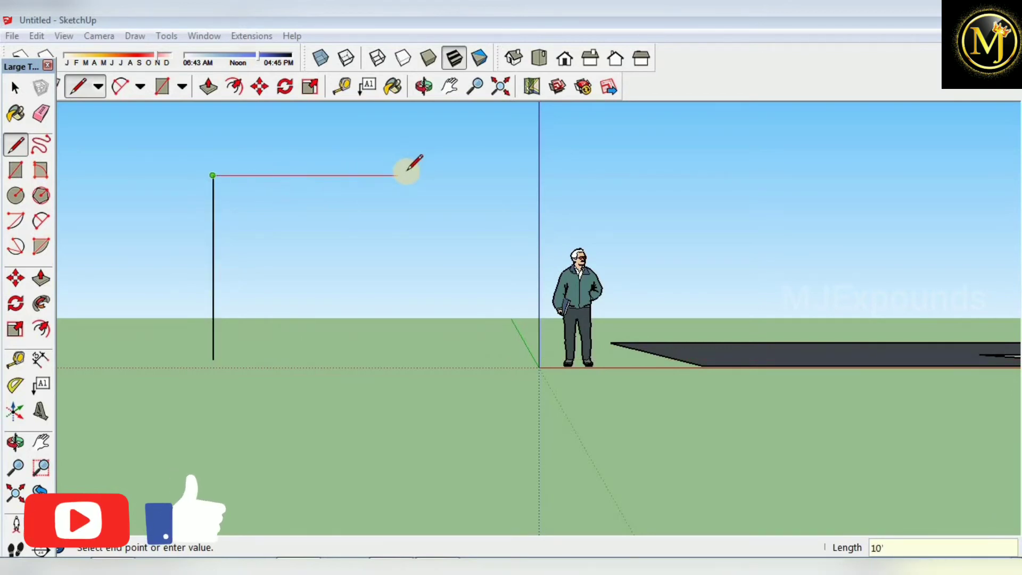
{"action": "type", "text": "10"}
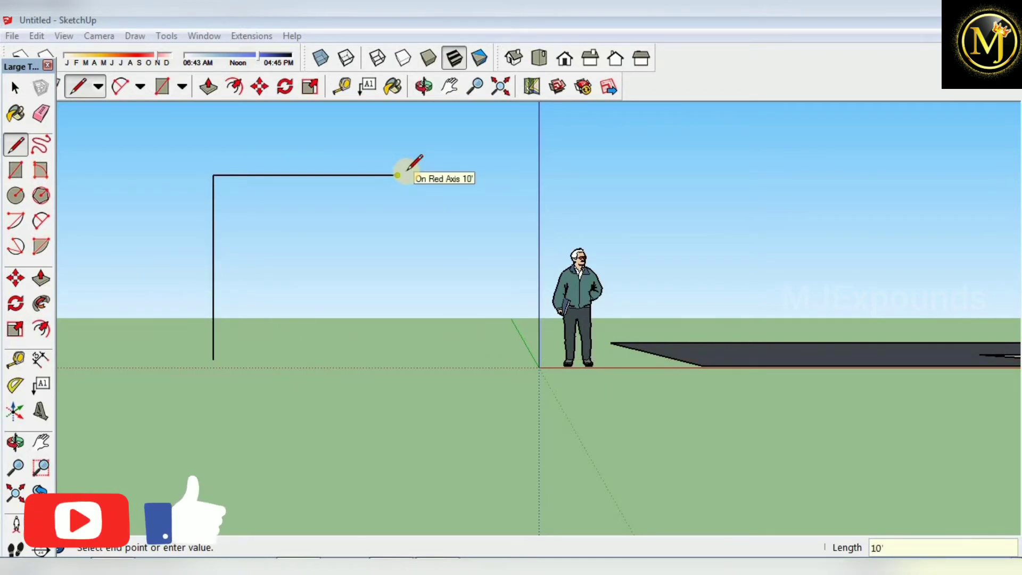
{"action": "type", "text": "5"}
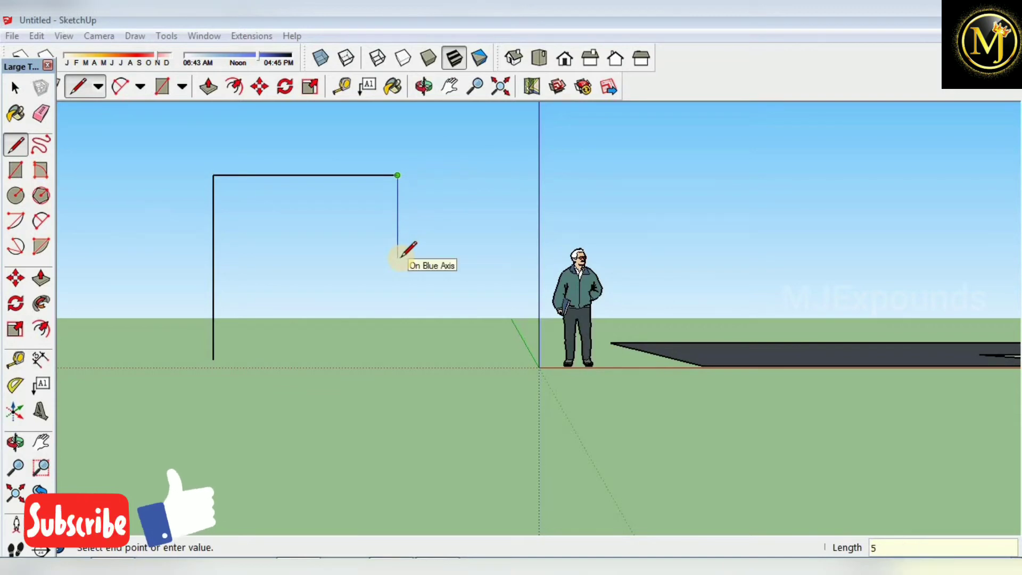
{"action": "key", "text": "Return"}
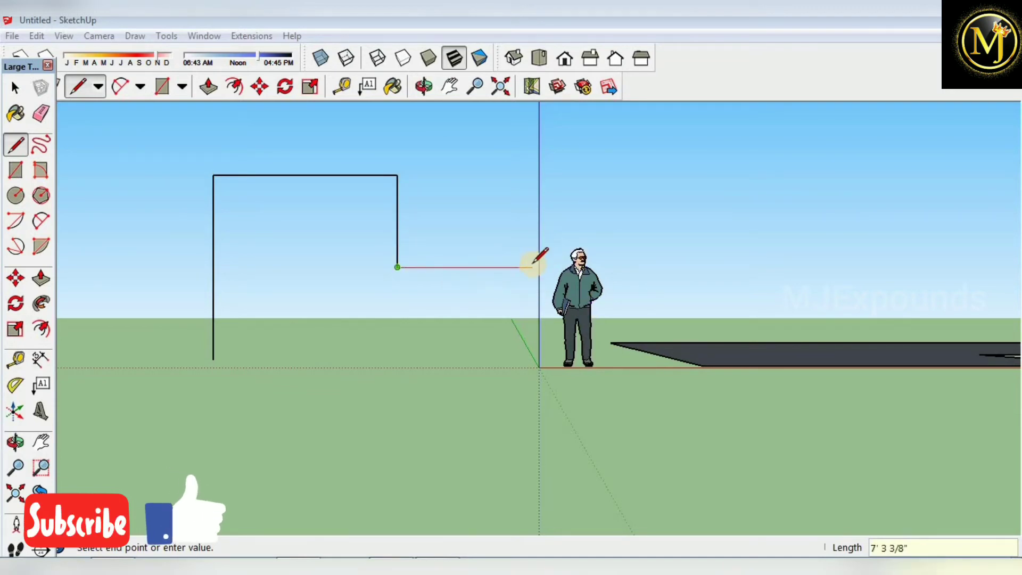
{"action": "left_click", "coordinate": [532, 267]}
{"action": "left_click", "coordinate": [531, 360]}
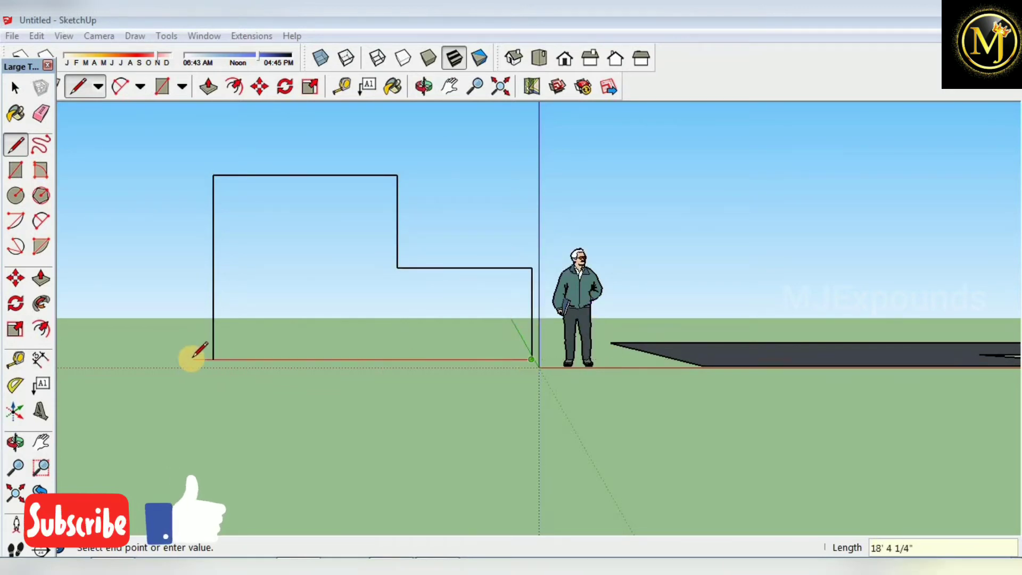
{"action": "left_click", "coordinate": [213, 359]}
{"action": "mouse_move", "coordinate": [540, 289]}
{"action": "middle_mouse_down"}
{"action": "mouse_move", "coordinate": [242, 360]}
{"action": "mouse_move", "coordinate": [618, 340]}
{"action": "mouse_move", "coordinate": [479, 338]}
{"action": "mouse_move", "coordinate": [540, 318]}
{"action": "middle_mouse_up"}
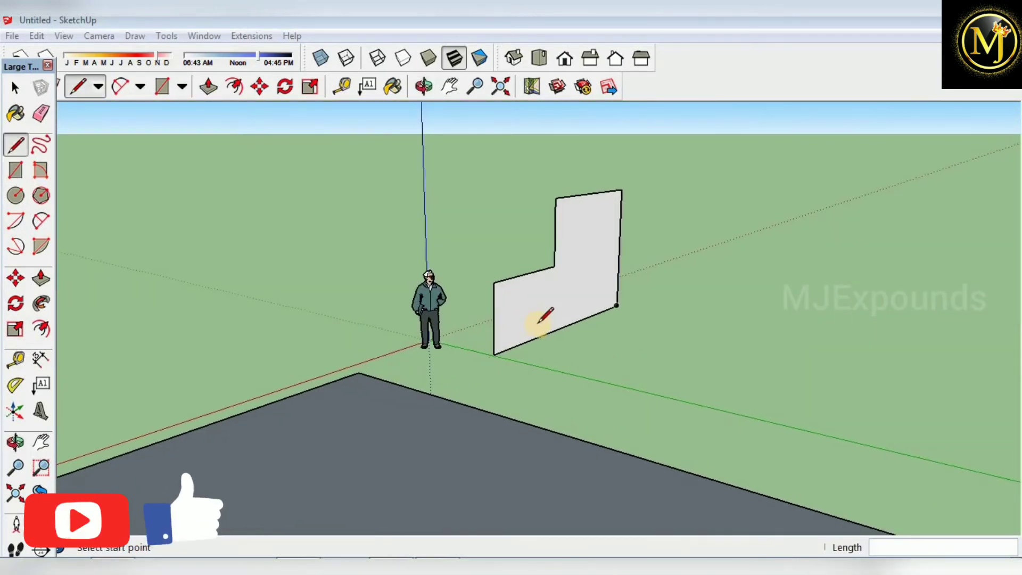
- Draw a zigzag line chain with a tall peak above the floor face
{"action": "mouse_move", "coordinate": [593, 365]}
{"action": "middle_mouse_down"}
{"action": "mouse_move", "coordinate": [917, 331]}
{"action": "mouse_move", "coordinate": [406, 414]}
{"action": "mouse_move", "coordinate": [636, 357]}
{"action": "mouse_move", "coordinate": [604, 418]}
{"action": "mouse_move", "coordinate": [463, 415]}
{"action": "middle_mouse_up"}
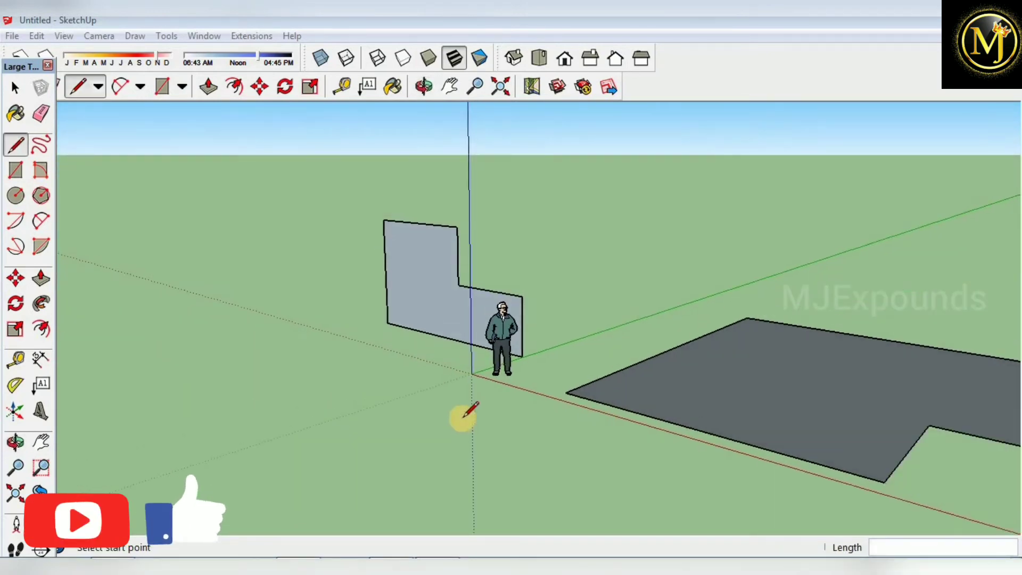
{"action": "left_click", "coordinate": [662, 298]}
{"action": "left_click", "coordinate": [712, 255]}
{"action": "left_click", "coordinate": [766, 187]}
{"action": "left_click", "coordinate": [812, 264]}
{"action": "left_click", "coordinate": [835, 266]}
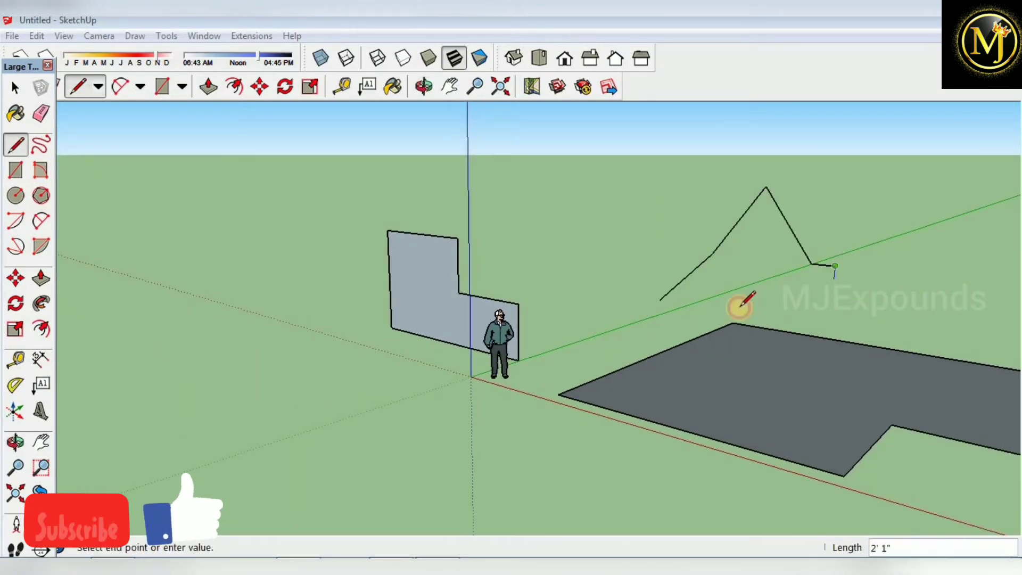
{"action": "left_click", "coordinate": [736, 302]}
{"action": "mouse_move", "coordinate": [610, 245]}
{"action": "middle_mouse_down"}
{"action": "mouse_move", "coordinate": [954, 257]}
{"action": "mouse_move", "coordinate": [915, 354]}
{"action": "mouse_move", "coordinate": [616, 377]}
{"action": "mouse_move", "coordinate": [608, 440]}
{"action": "mouse_move", "coordinate": [897, 402]}
{"action": "mouse_move", "coordinate": [678, 343]}
{"action": "middle_mouse_up"}
{"action": "scroll", "coordinate": [678, 341], "scroll_direction": "up", "scroll_amount": 2}
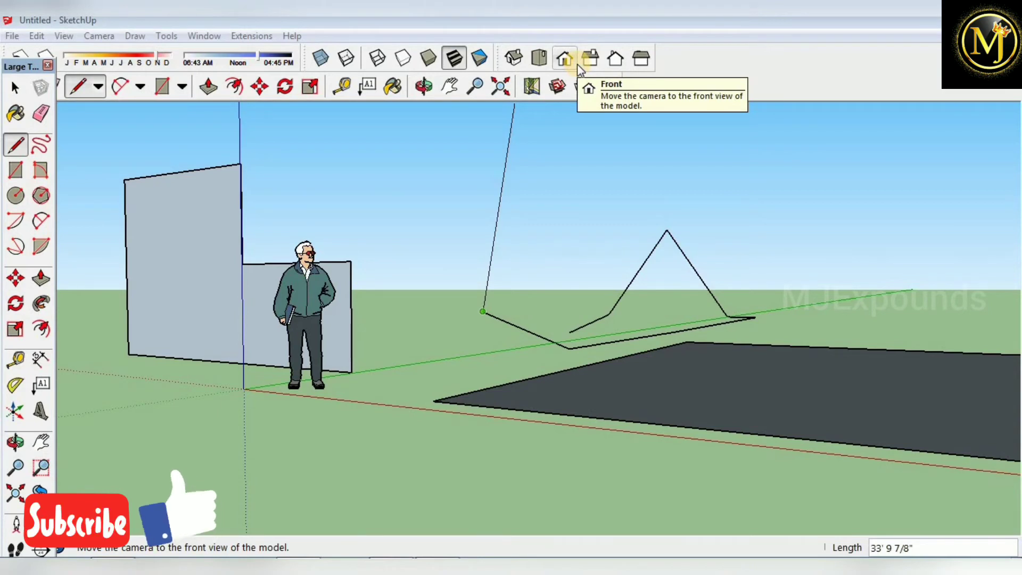
- Draw a W-shaped four-edge zigzag on the ground in front
{"action": "key", "text": "space"}
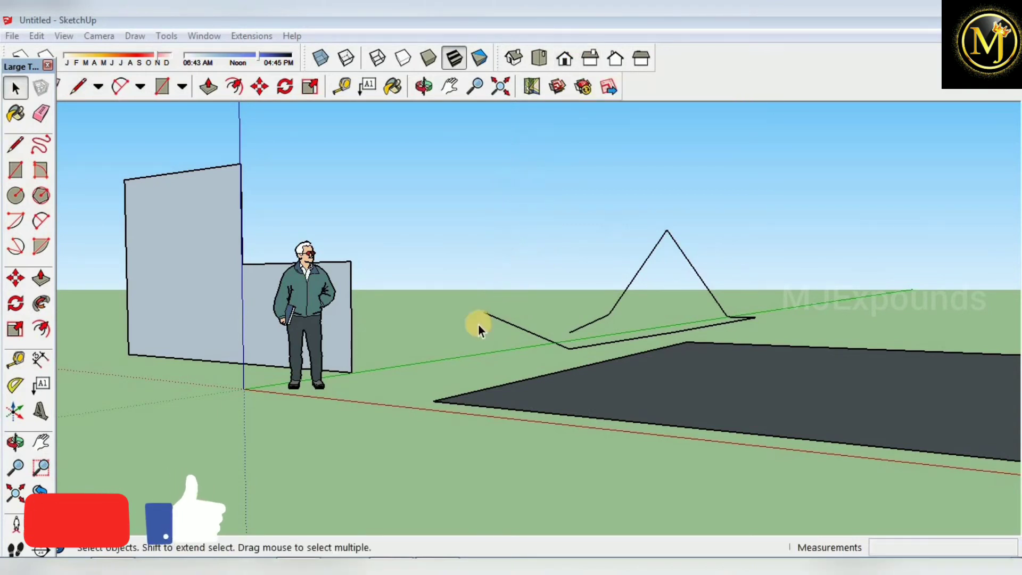
{"action": "mouse_move", "coordinate": [390, 251]}
{"action": "middle_mouse_down"}
{"action": "mouse_move", "coordinate": [468, 334]}
{"action": "mouse_move", "coordinate": [532, 286]}
{"action": "middle_mouse_up"}
{"action": "left_click", "coordinate": [16, 144]}
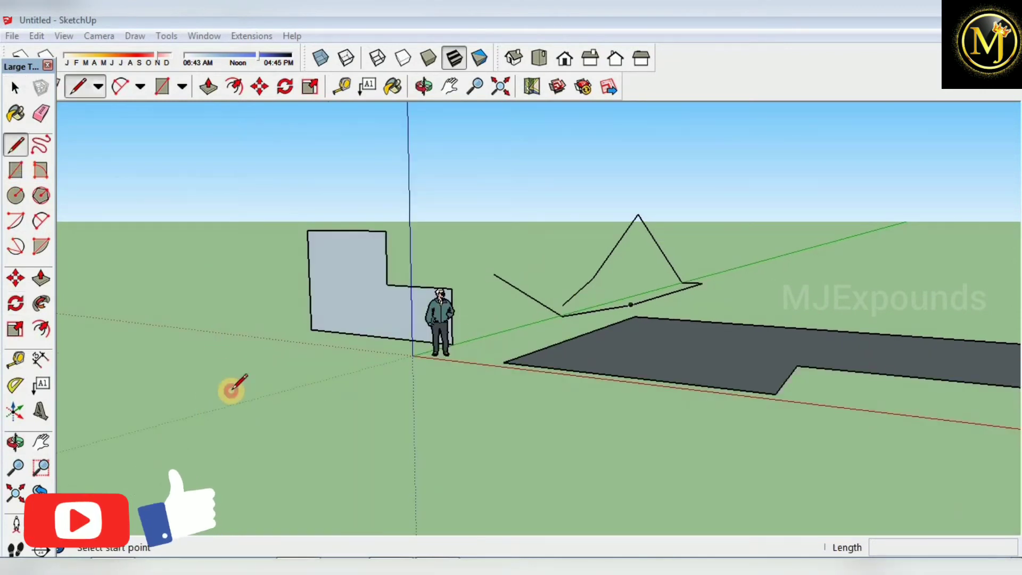
{"action": "left_click", "coordinate": [215, 430]}
{"action": "left_click", "coordinate": [258, 373]}
{"action": "left_click", "coordinate": [329, 456]}
{"action": "left_click", "coordinate": [385, 392]}
{"action": "left_click", "coordinate": [460, 486]}
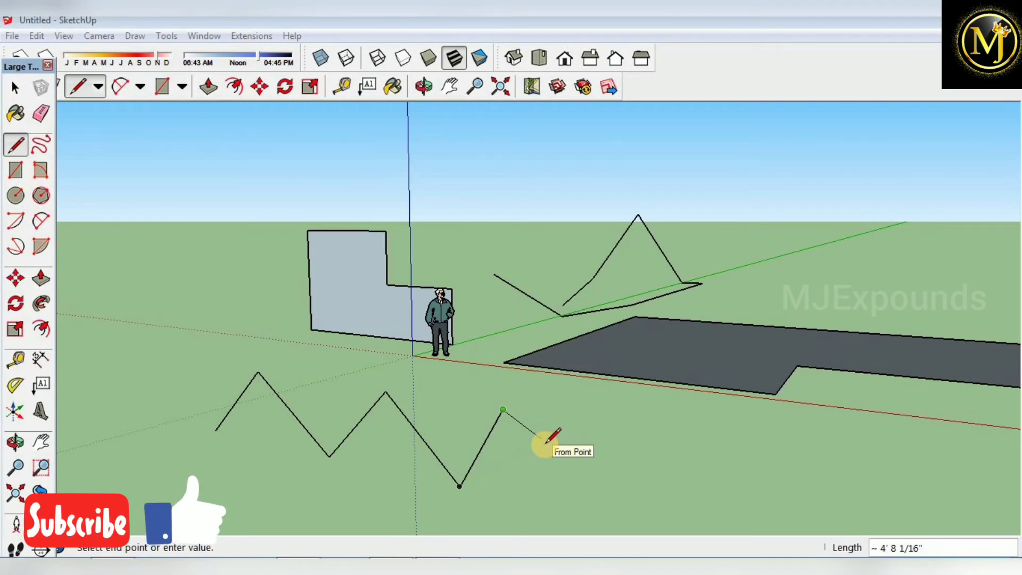
{"action": "left_click", "coordinate": [15, 88]}
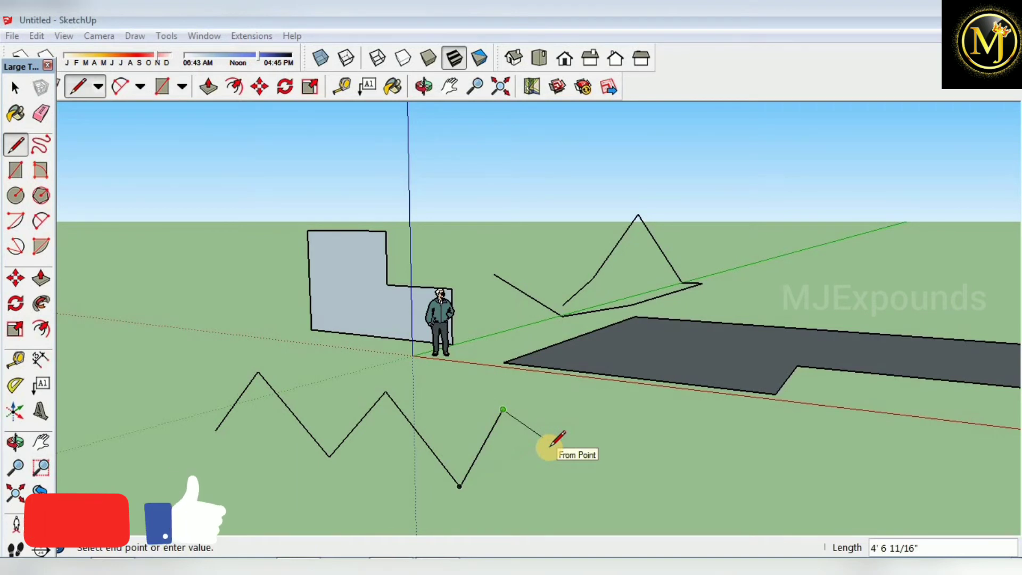
{"action": "key", "text": "space"}
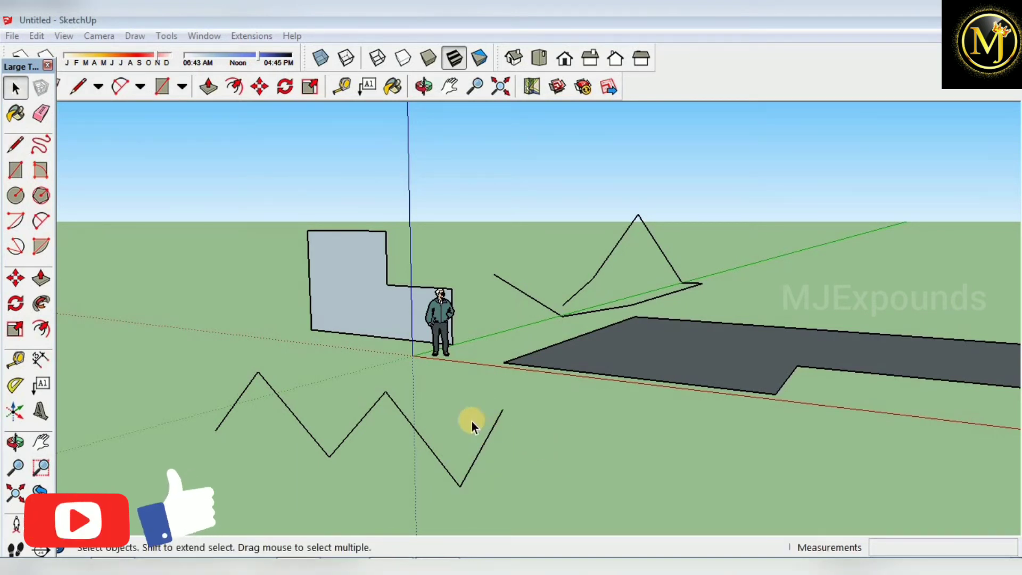
- Draw an upright M-shaped line chain at the upper left
{"action": "scroll", "coordinate": [441, 378], "scroll_direction": "down", "scroll_amount": 2}
{"action": "left_click", "coordinate": [15, 144]}
{"action": "left_click", "coordinate": [102, 288]}
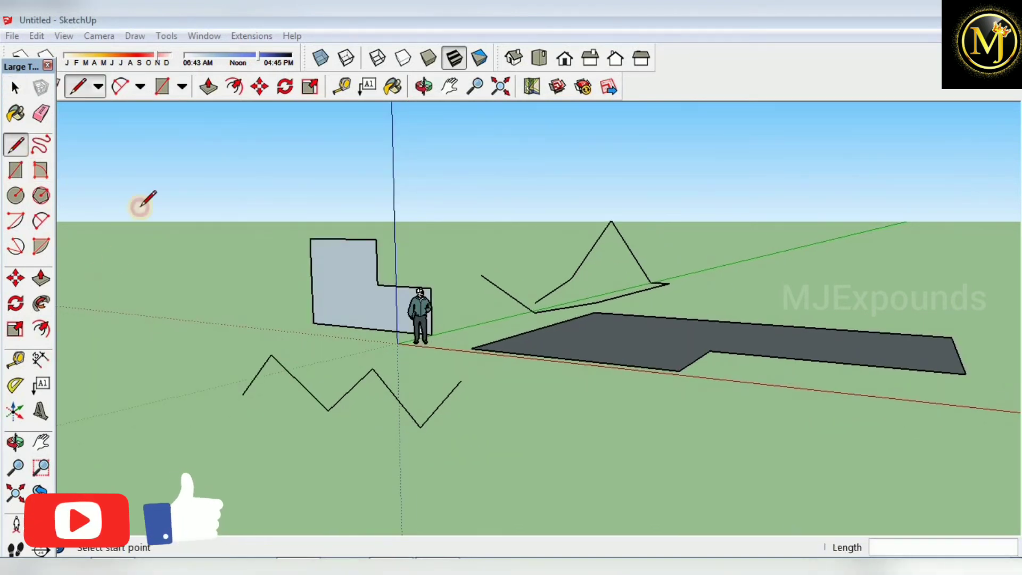
{"action": "left_click", "coordinate": [140, 208]}
{"action": "left_click", "coordinate": [145, 276]}
{"action": "left_click", "coordinate": [187, 209]}
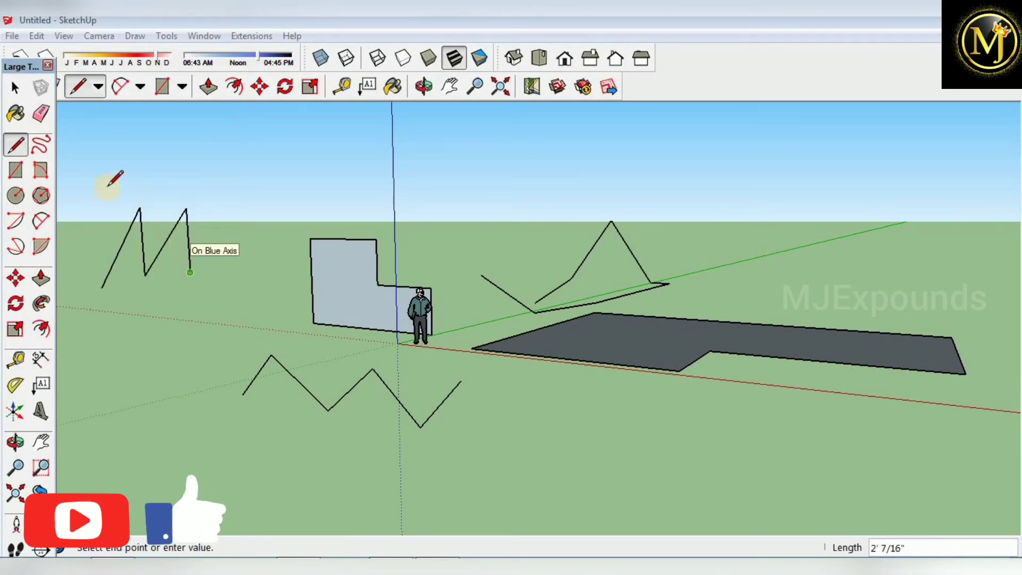
{"action": "left_click", "coordinate": [15, 88]}
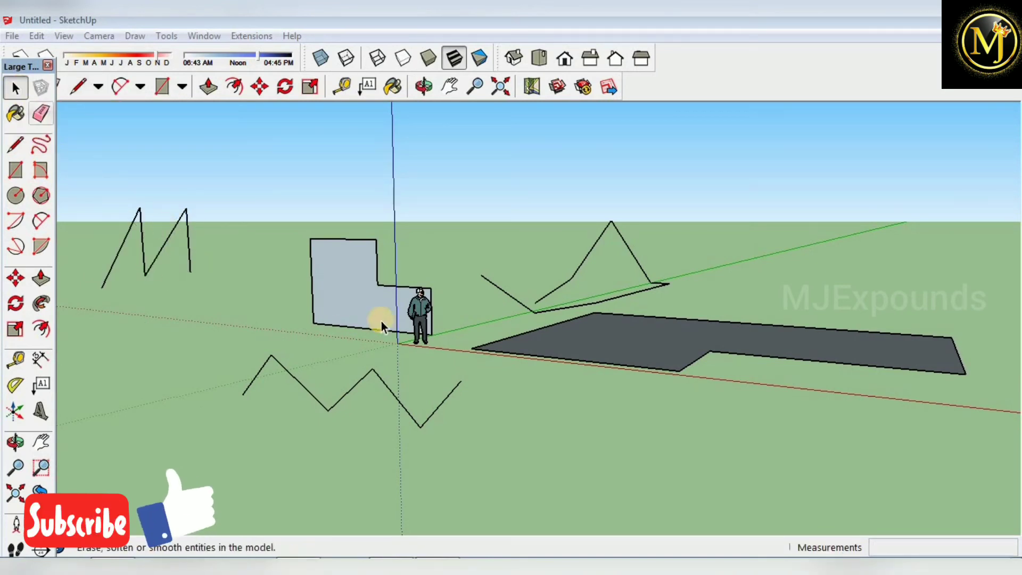
{"action": "scroll", "coordinate": [319, 333], "scroll_direction": "down", "scroll_amount": 2}
{"action": "scroll", "coordinate": [200, 267], "scroll_direction": "up", "scroll_amount": 2}
{"action": "scroll", "coordinate": [201, 268], "scroll_direction": "up", "scroll_amount": 2}
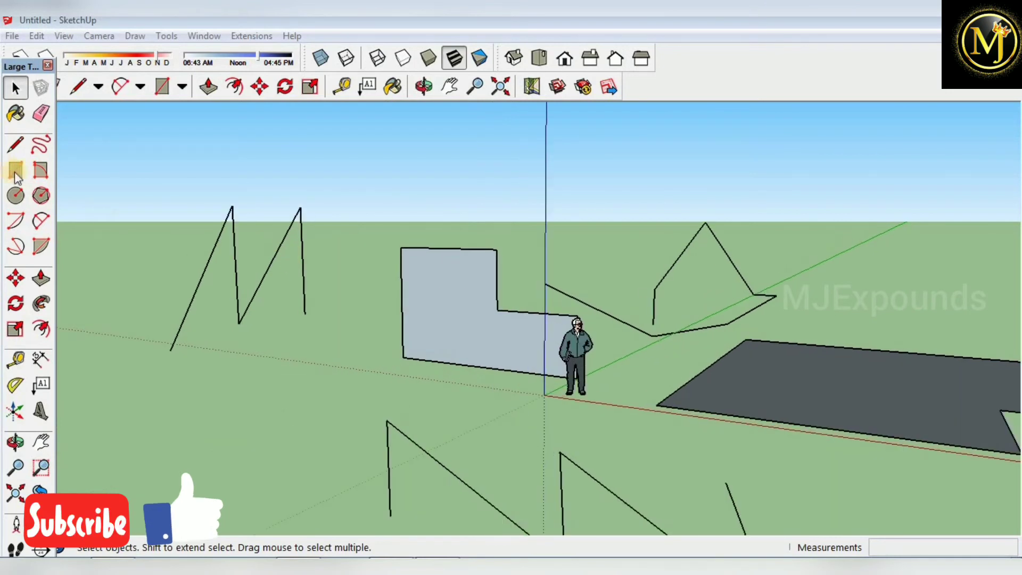
- Erase the M shape's edges and the upright L wall's edges with the Eraser
{"action": "key", "text": "e"}
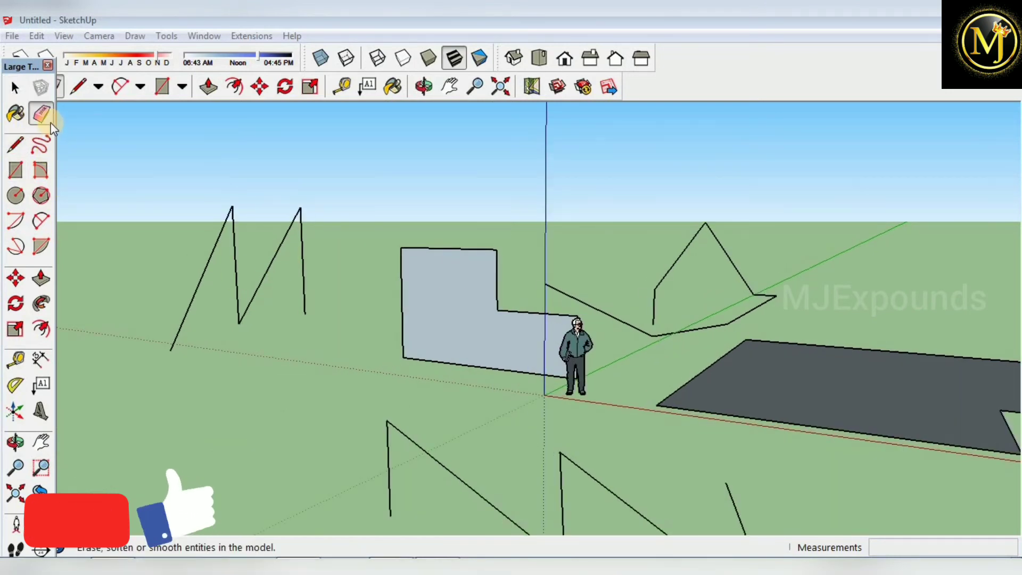
{"action": "mouse_move", "coordinate": [250, 230]}
{"action": "left_mouse_down"}
{"action": "mouse_move", "coordinate": [308, 228]}
{"action": "mouse_move", "coordinate": [171, 238]}
{"action": "mouse_move", "coordinate": [191, 263]}
{"action": "mouse_move", "coordinate": [237, 275]}
{"action": "mouse_move", "coordinate": [519, 476]}
{"action": "mouse_move", "coordinate": [702, 510]}
{"action": "mouse_move", "coordinate": [395, 434]}
{"action": "mouse_move", "coordinate": [433, 267]}
{"action": "mouse_move", "coordinate": [439, 289]}
{"action": "left_mouse_up"}
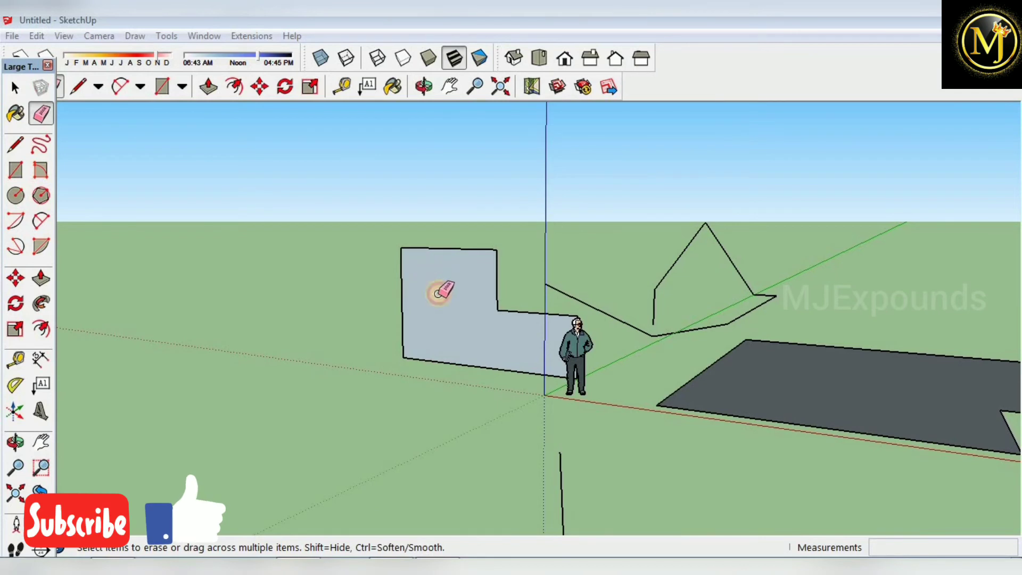
{"action": "left_click", "coordinate": [497, 269]}
{"action": "scroll", "coordinate": [471, 264], "scroll_direction": "up", "scroll_amount": 2}
{"action": "scroll", "coordinate": [468, 255], "scroll_direction": "up", "scroll_amount": 1}
{"action": "mouse_move", "coordinate": [562, 341]}
{"action": "left_mouse_down"}
{"action": "mouse_move", "coordinate": [405, 331]}
{"action": "mouse_move", "coordinate": [348, 307]}
{"action": "mouse_move", "coordinate": [391, 223]}
{"action": "mouse_move", "coordinate": [415, 428]}
{"action": "left_mouse_up"}
{"action": "scroll", "coordinate": [392, 359], "scroll_direction": "down", "scroll_amount": 2}
{"action": "scroll", "coordinate": [394, 356], "scroll_direction": "down", "scroll_amount": 1}
{"action": "scroll", "coordinate": [394, 360], "scroll_direction": "up", "scroll_amount": 2}
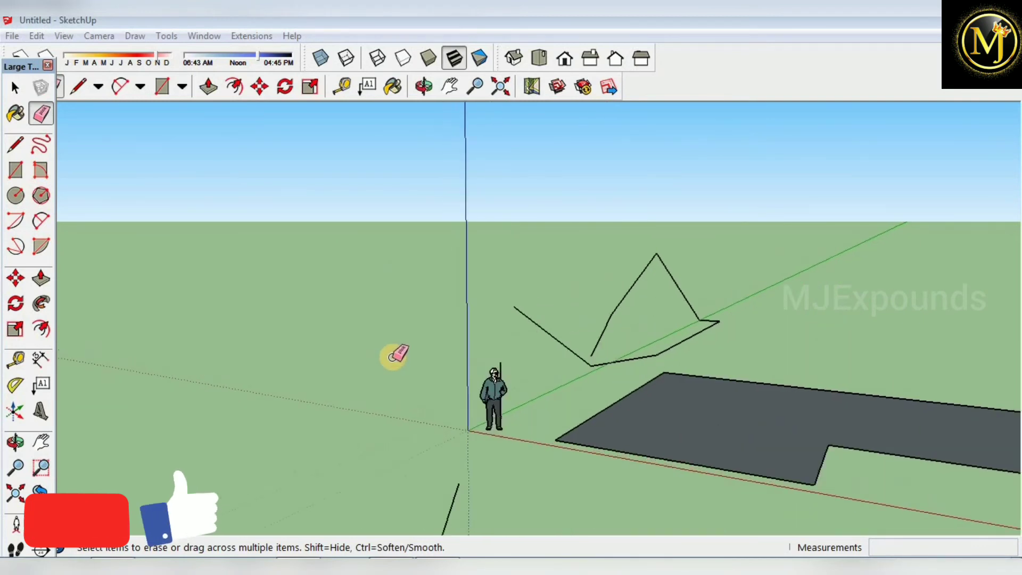
{"action": "scroll", "coordinate": [394, 360], "scroll_direction": "up", "scroll_amount": 1}
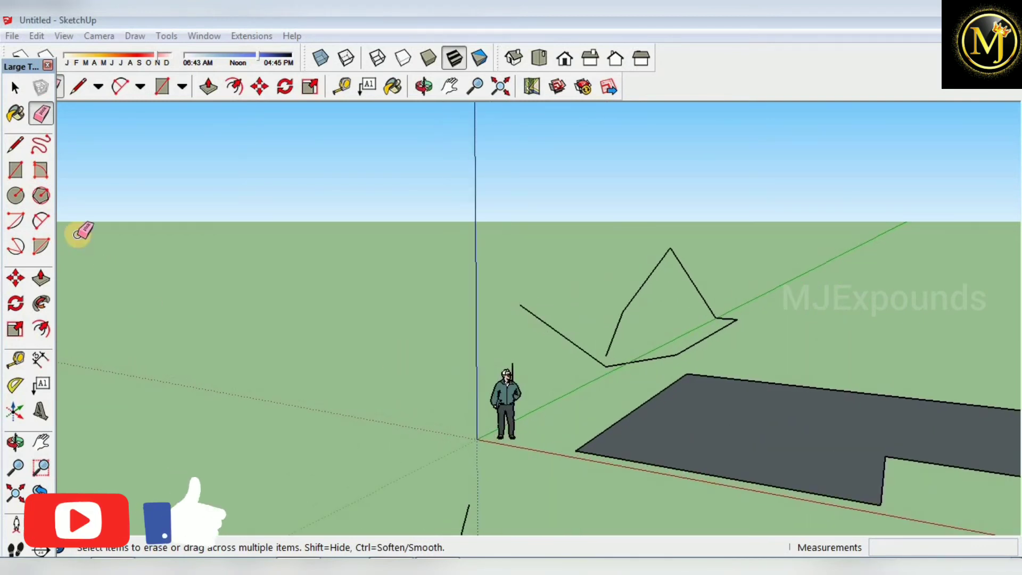
- Sketch a large closed freehand outline on the ground left of the figure, forming a grey face
{"action": "left_click", "coordinate": [39, 141]}
{"action": "mouse_move", "coordinate": [121, 319]}
{"action": "left_mouse_down"}
{"action": "mouse_move", "coordinate": [172, 249]}
{"action": "mouse_move", "coordinate": [231, 248]}
{"action": "mouse_move", "coordinate": [288, 285]}
{"action": "mouse_move", "coordinate": [401, 279]}
{"action": "mouse_move", "coordinate": [386, 442]}
{"action": "mouse_move", "coordinate": [192, 393]}
{"action": "mouse_move", "coordinate": [110, 333]}
{"action": "mouse_move", "coordinate": [123, 321]}
{"action": "left_mouse_up"}
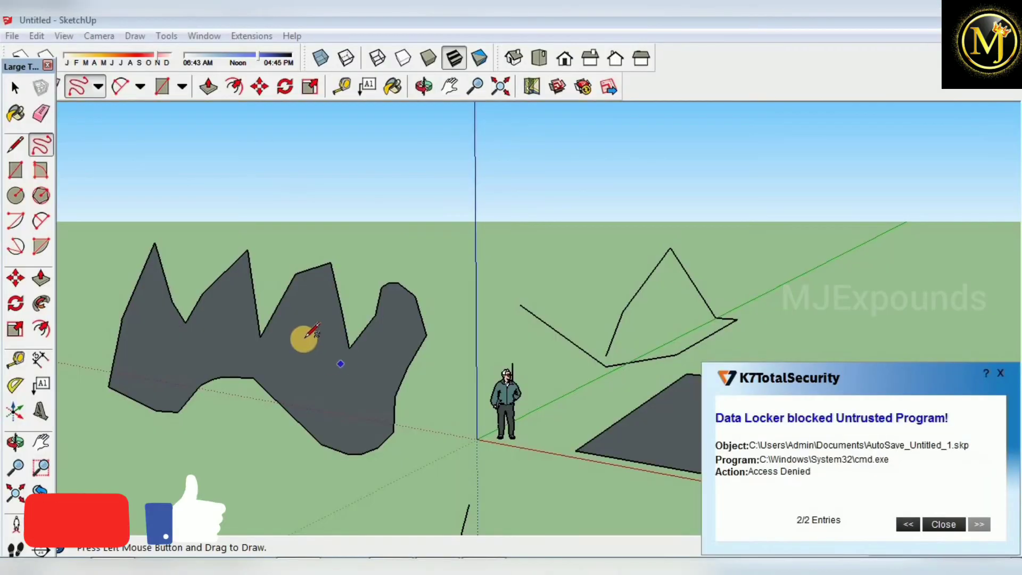
{"action": "mouse_move", "coordinate": [304, 338]}
{"action": "middle_mouse_down"}
{"action": "mouse_move", "coordinate": [479, 370]}
{"action": "mouse_move", "coordinate": [538, 290]}
{"action": "mouse_move", "coordinate": [397, 327]}
{"action": "mouse_move", "coordinate": [493, 334]}
{"action": "mouse_move", "coordinate": [427, 295]}
{"action": "mouse_move", "coordinate": [407, 318]}
{"action": "mouse_move", "coordinate": [440, 360]}
{"action": "mouse_move", "coordinate": [406, 347]}
{"action": "mouse_move", "coordinate": [456, 267]}
{"action": "mouse_move", "coordinate": [383, 393]}
{"action": "mouse_move", "coordinate": [410, 315]}
{"action": "middle_mouse_up"}
{"action": "mouse_move", "coordinate": [468, 293]}
{"action": "middle_mouse_down"}
{"action": "mouse_move", "coordinate": [365, 331]}
{"action": "mouse_move", "coordinate": [289, 336]}
{"action": "middle_mouse_up"}
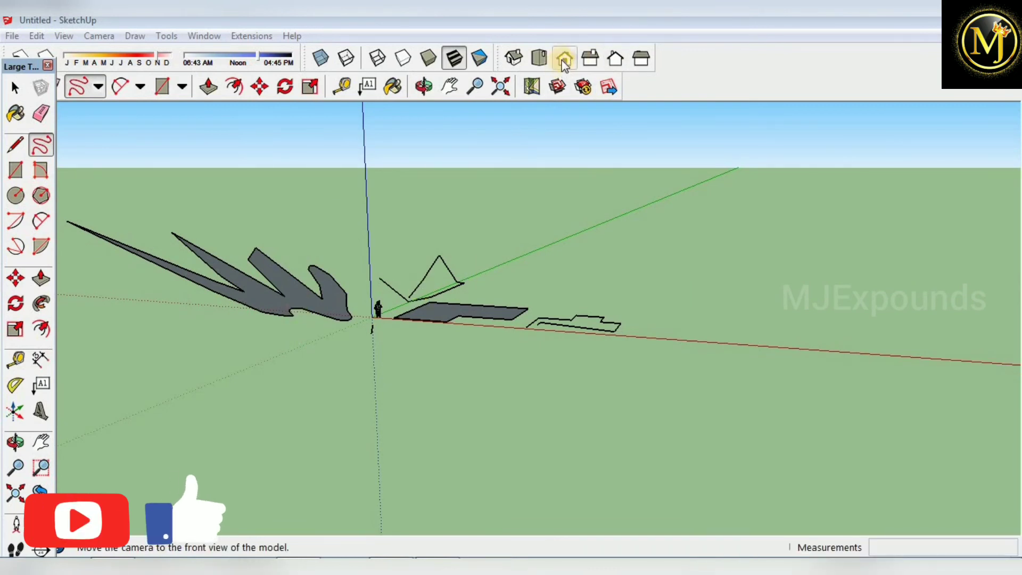
- In Front view, sketch a closed hand-shaped freehand loop that fills as a face, then inspect it
{"action": "left_click", "coordinate": [565, 59]}
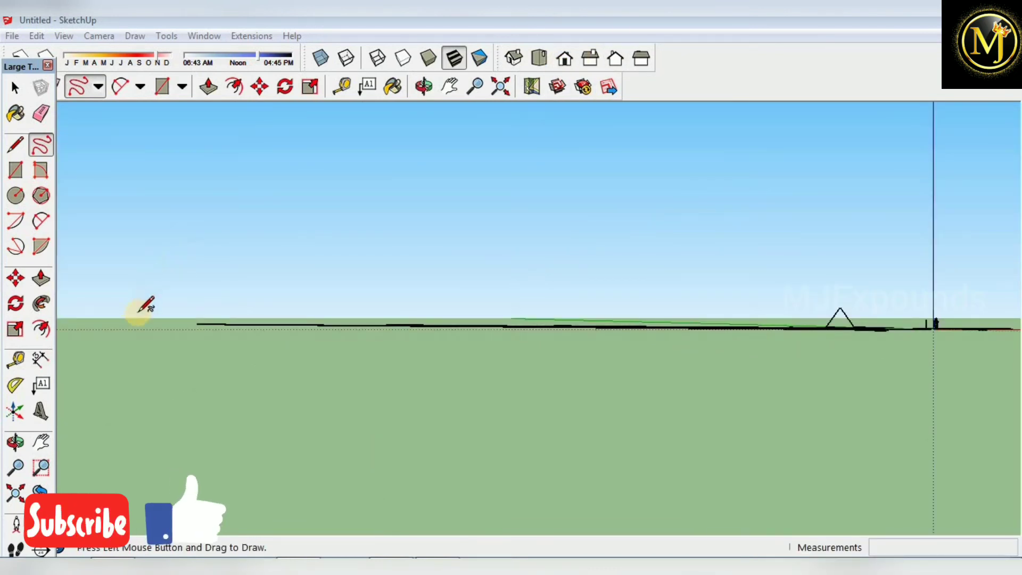
{"action": "mouse_move", "coordinate": [137, 311]}
{"action": "left_mouse_down"}
{"action": "mouse_move", "coordinate": [168, 136]}
{"action": "mouse_move", "coordinate": [235, 171]}
{"action": "mouse_move", "coordinate": [278, 129]}
{"action": "left_mouse_up"}
{"action": "mouse_move", "coordinate": [300, 193]}
{"action": "left_mouse_down"}
{"action": "mouse_move", "coordinate": [416, 130]}
{"action": "mouse_move", "coordinate": [548, 142]}
{"action": "mouse_move", "coordinate": [456, 297]}
{"action": "mouse_move", "coordinate": [137, 312]}
{"action": "left_mouse_up"}
{"action": "mouse_move", "coordinate": [623, 265]}
{"action": "middle_mouse_down"}
{"action": "mouse_move", "coordinate": [167, 345]}
{"action": "mouse_move", "coordinate": [607, 186]}
{"action": "middle_mouse_up"}
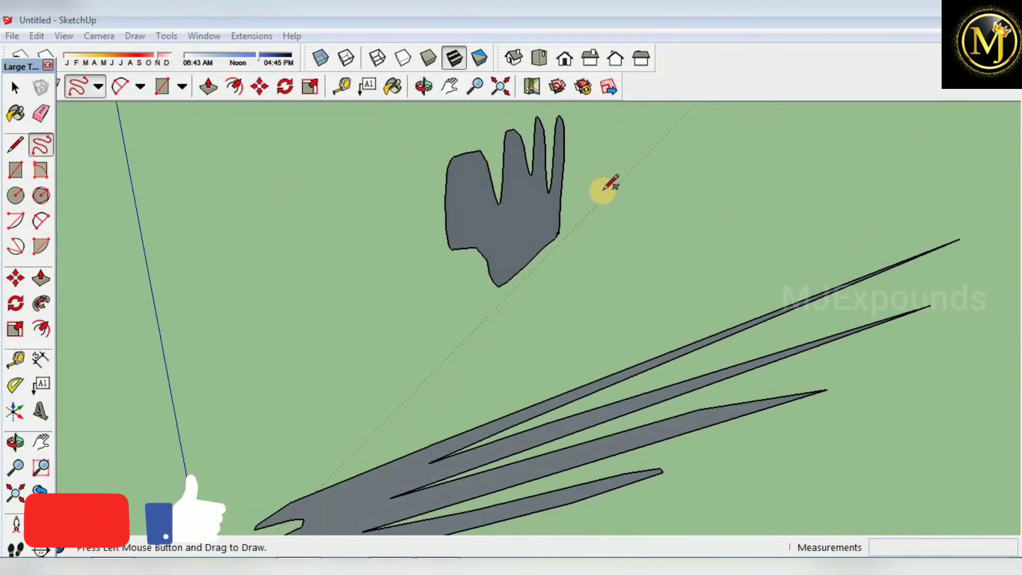
{"action": "mouse_move", "coordinate": [399, 326]}
{"action": "middle_mouse_down"}
{"action": "mouse_move", "coordinate": [578, 299]}
{"action": "mouse_move", "coordinate": [679, 322]}
{"action": "mouse_move", "coordinate": [400, 268]}
{"action": "mouse_move", "coordinate": [574, 99]}
{"action": "middle_mouse_up"}
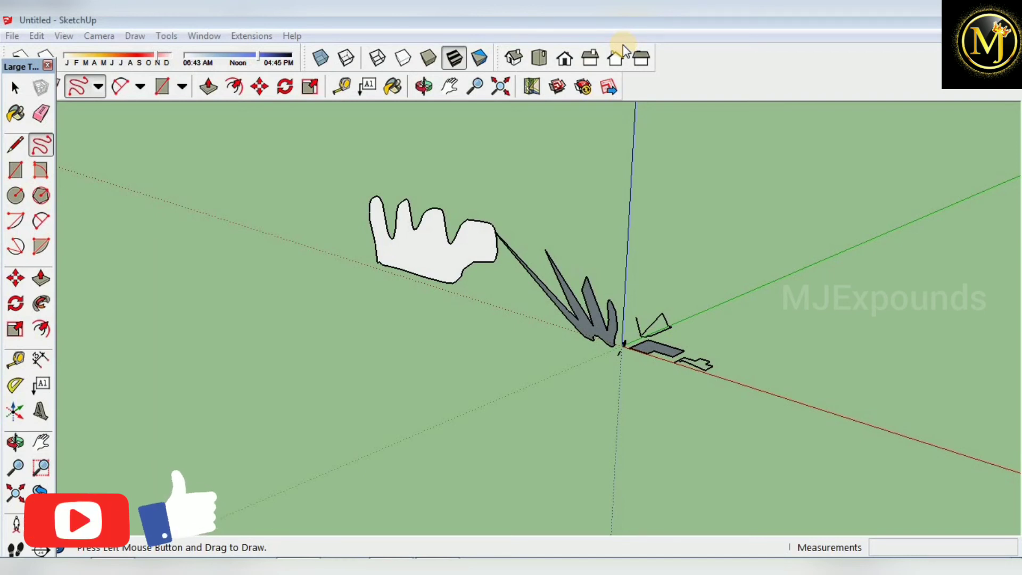
- Zoom in on the white hand-shaped face and sketch a freehand stroke inside it
{"action": "scroll", "coordinate": [441, 226], "scroll_direction": "up", "scroll_amount": 3}
{"action": "scroll", "coordinate": [360, 229], "scroll_direction": "up", "scroll_amount": 3}
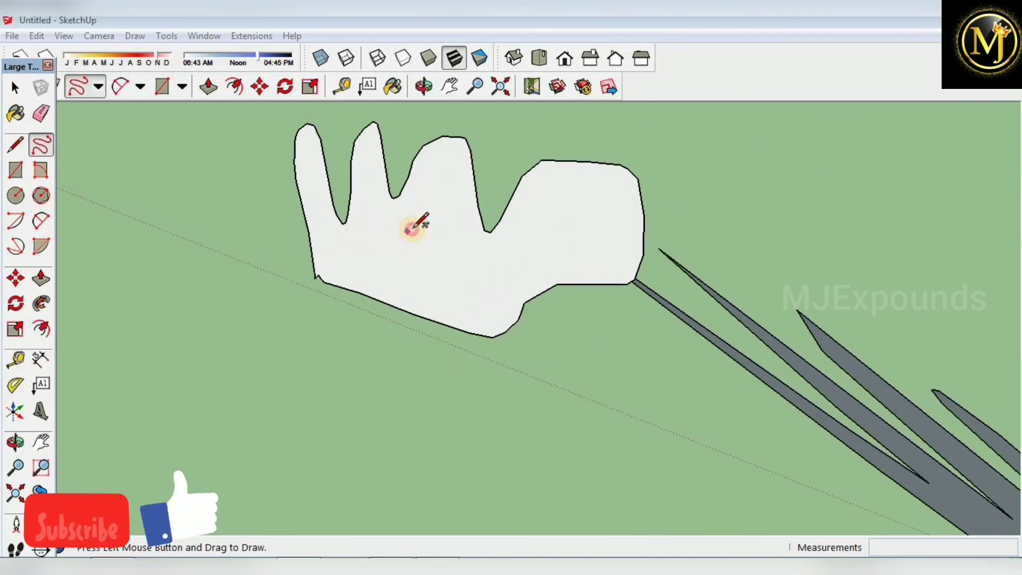
{"action": "left_click_drag", "start_coordinate": [474, 300], "coordinate": [418, 253]}
- Draw straight line chains criss-crossing the hand-shaped face, including a second chain on its right part
{"action": "key", "text": "l"}
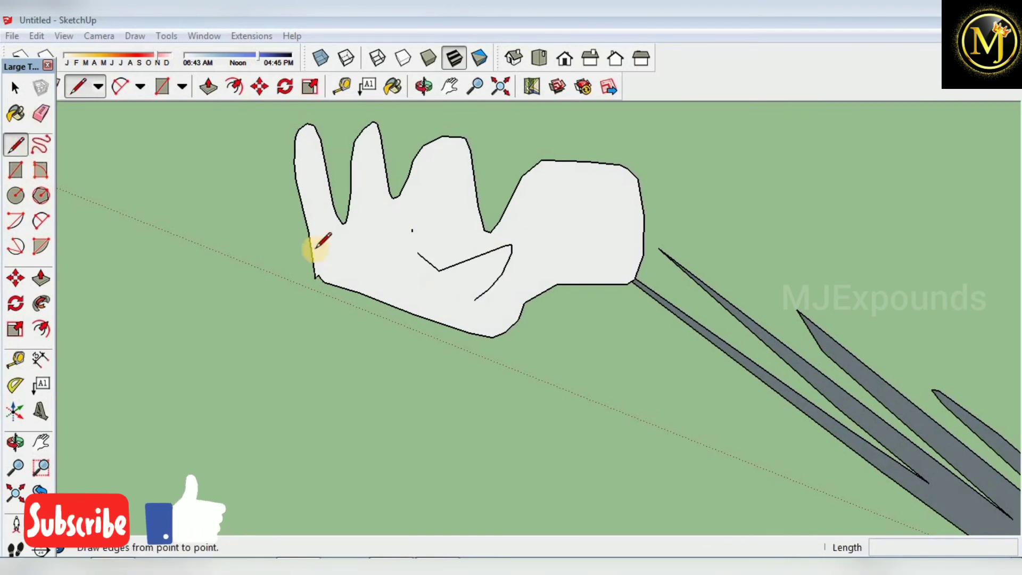
{"action": "left_click", "coordinate": [340, 262]}
{"action": "left_click", "coordinate": [431, 229]}
{"action": "left_click", "coordinate": [433, 294]}
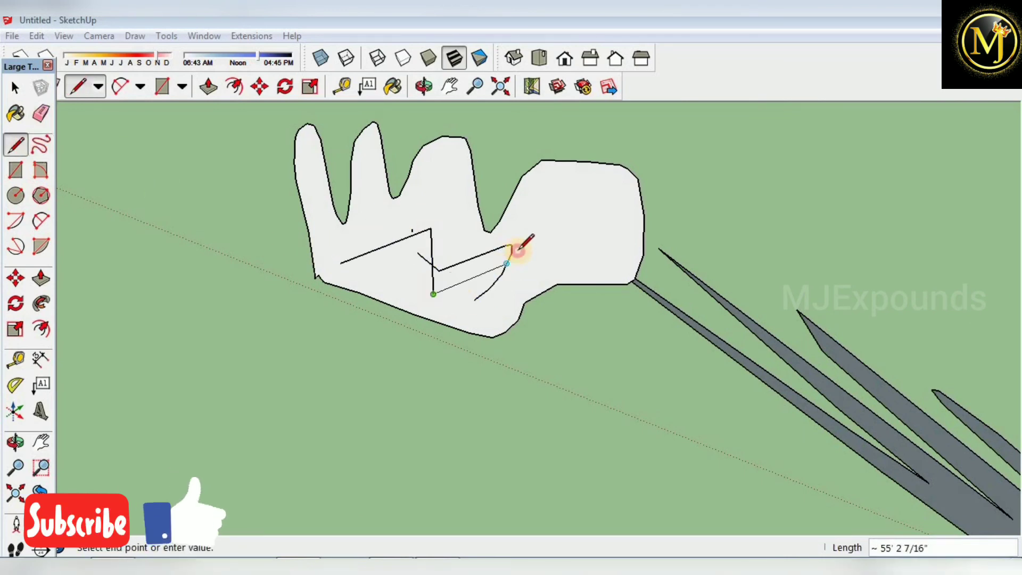
{"action": "left_click", "coordinate": [508, 262]}
{"action": "key", "text": "Escape"}
{"action": "left_click", "coordinate": [549, 219]}
{"action": "left_click", "coordinate": [558, 247]}
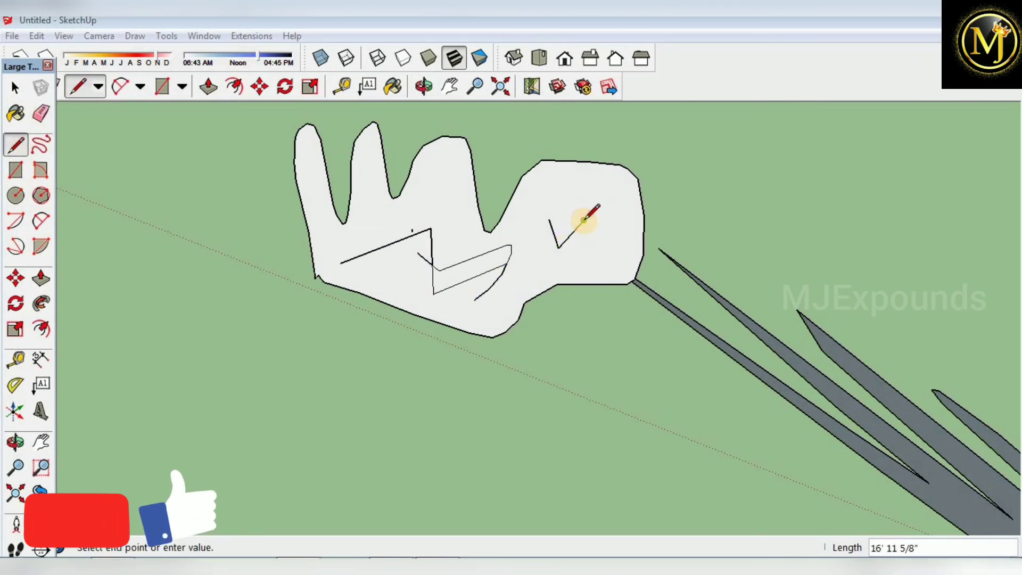